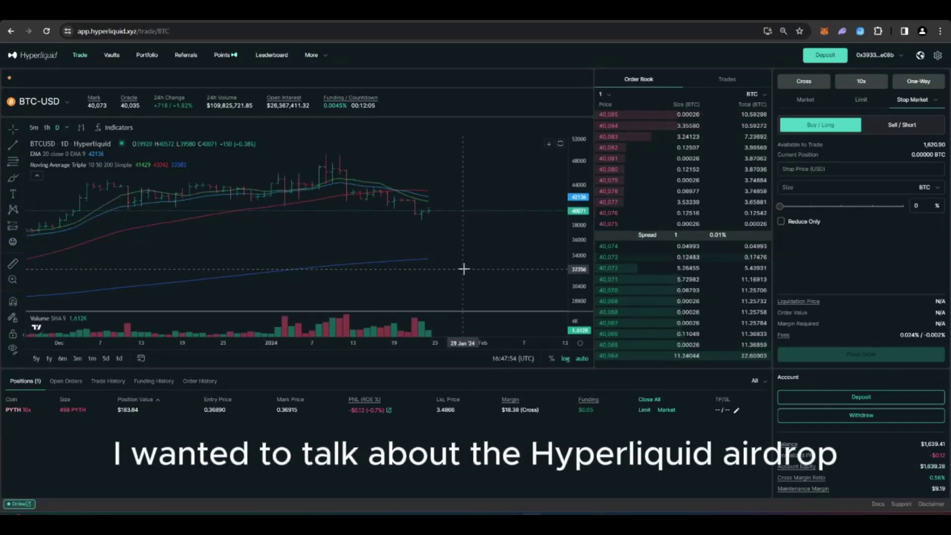
Scroll the trading page and browse the list of tradable coins before closing it.
{"action": "scroll", "coordinate": [470, 272], "scroll_direction": "down", "scroll_amount": 1}
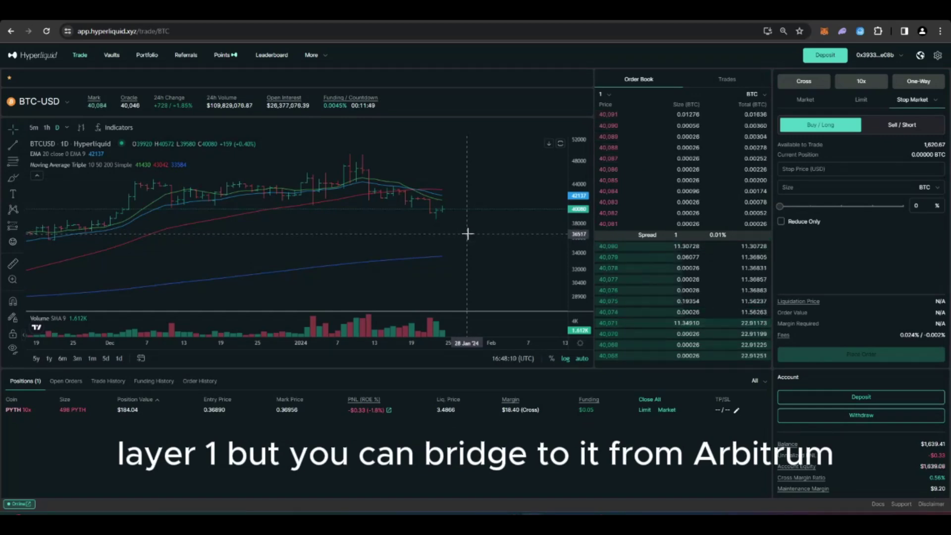
{"action": "scroll", "coordinate": [471, 231], "scroll_direction": "down", "scroll_amount": 1}
{"action": "scroll", "coordinate": [480, 229], "scroll_direction": "up", "scroll_amount": 1}
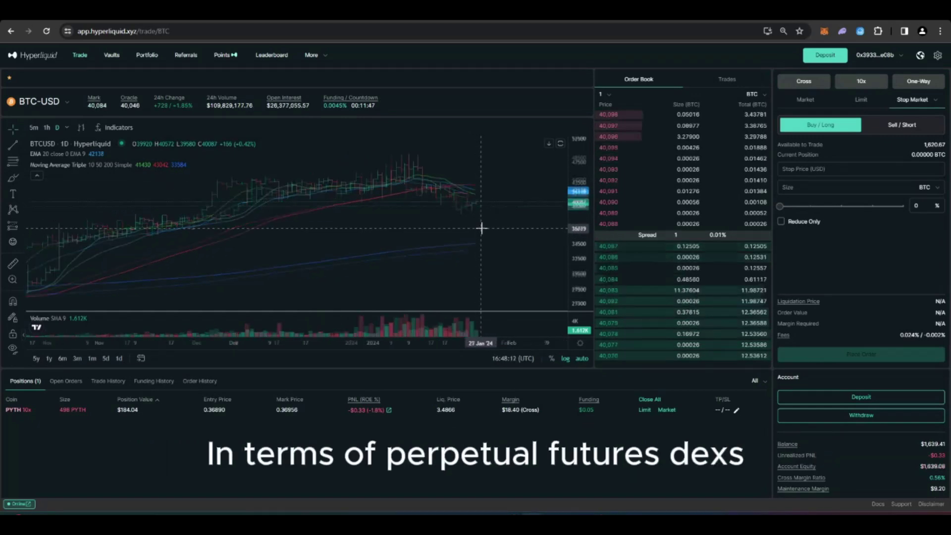
{"action": "scroll", "coordinate": [482, 228], "scroll_direction": "up", "scroll_amount": 1}
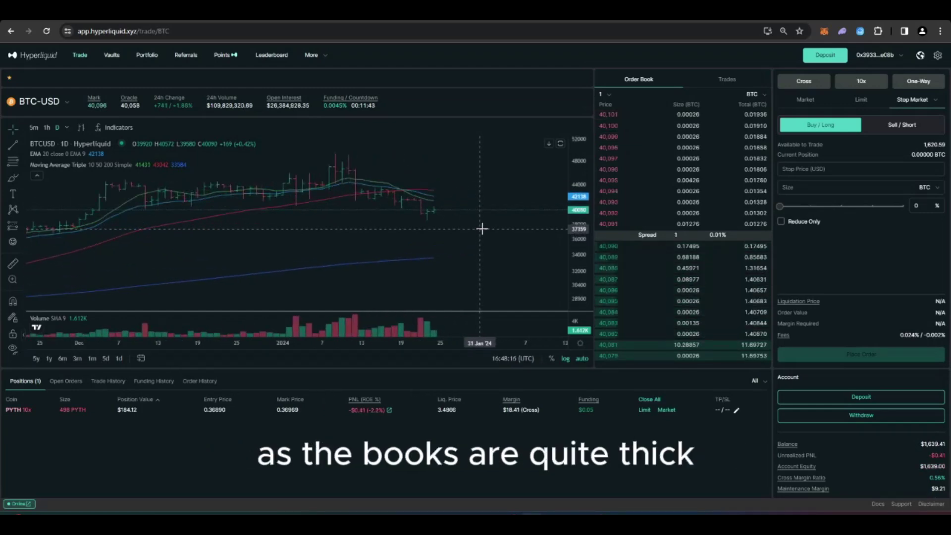
{"action": "left_click", "coordinate": [39, 101]}
{"action": "scroll", "coordinate": [82, 179], "scroll_direction": "down", "scroll_amount": 5}
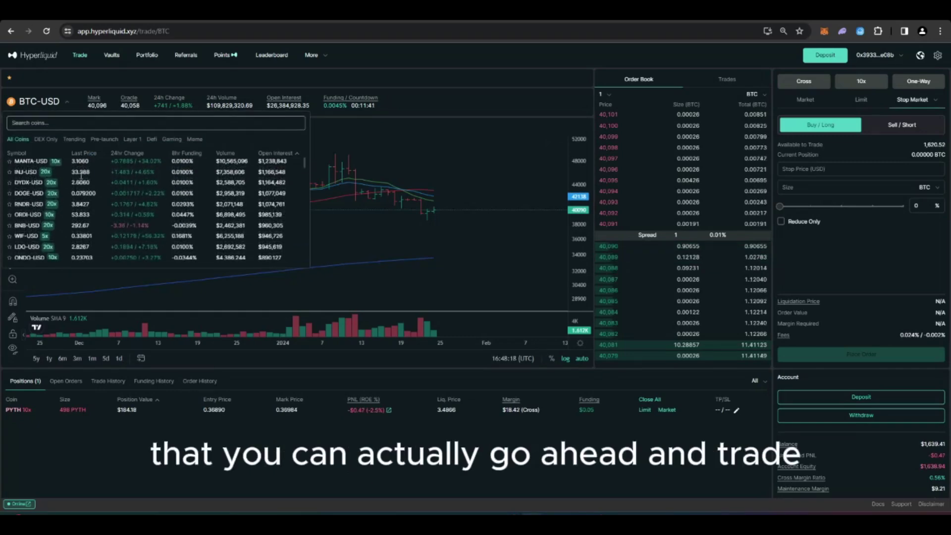
{"action": "scroll", "coordinate": [82, 180], "scroll_direction": "down", "scroll_amount": 10}
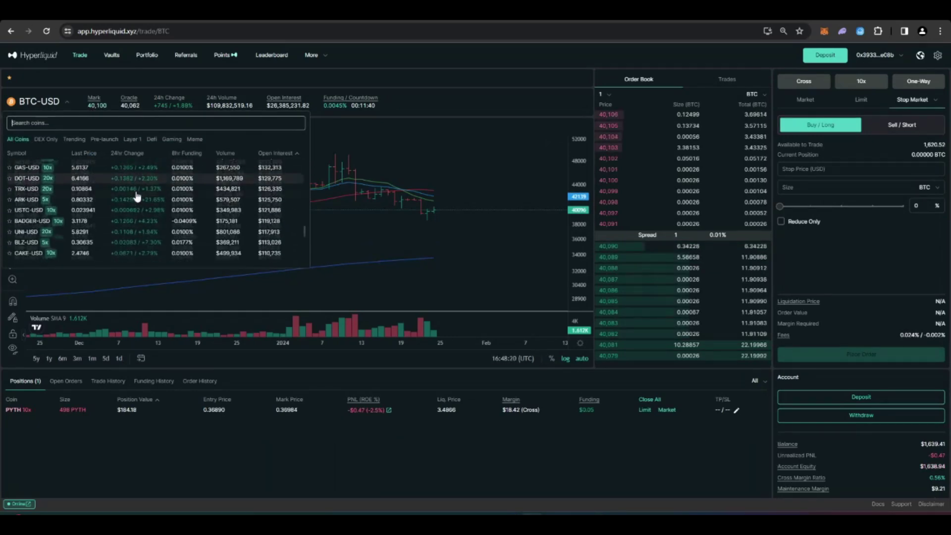
{"action": "left_click", "coordinate": [441, 248]}
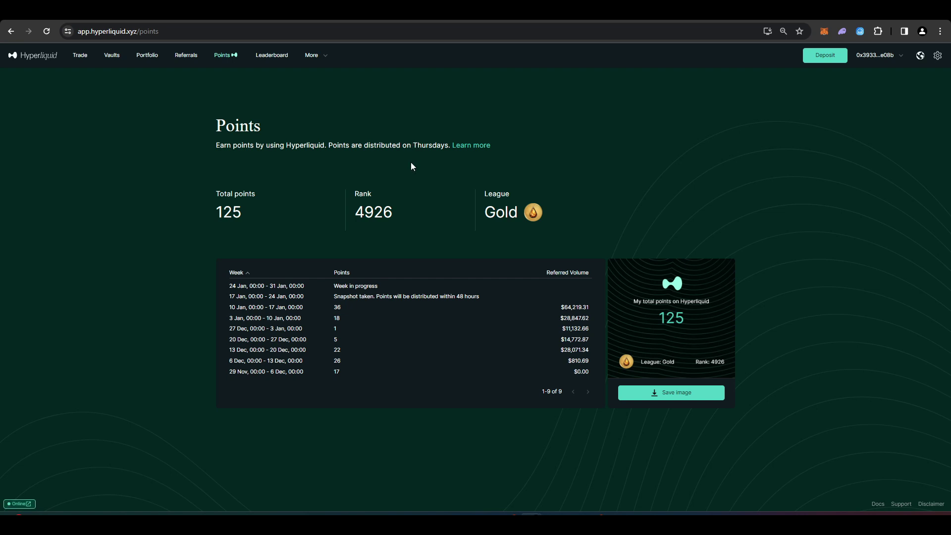
Read the Points description and the How Points Work note on criteria updates, then return to the X post.
{"action": "left_click_drag", "start_coordinate": [214, 130], "coordinate": [448, 148]}
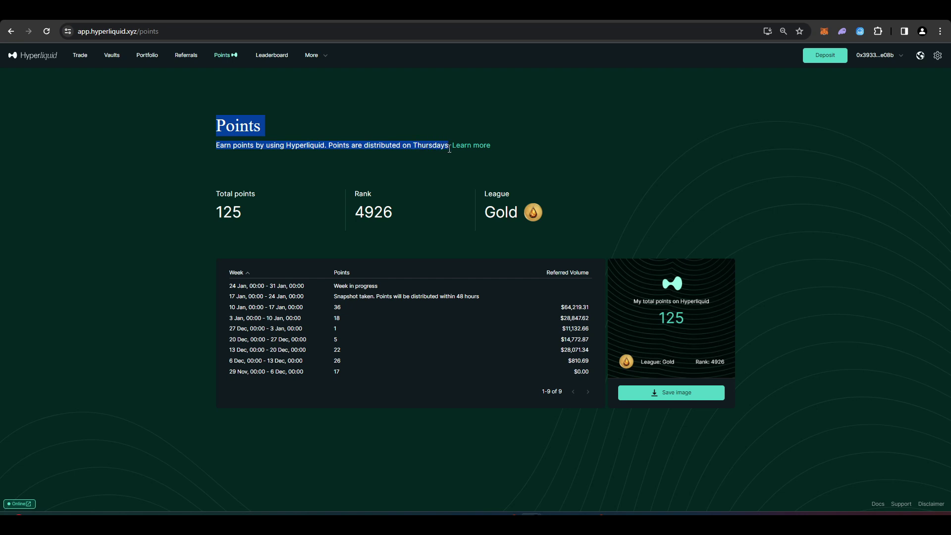
{"action": "left_click", "coordinate": [250, 169]}
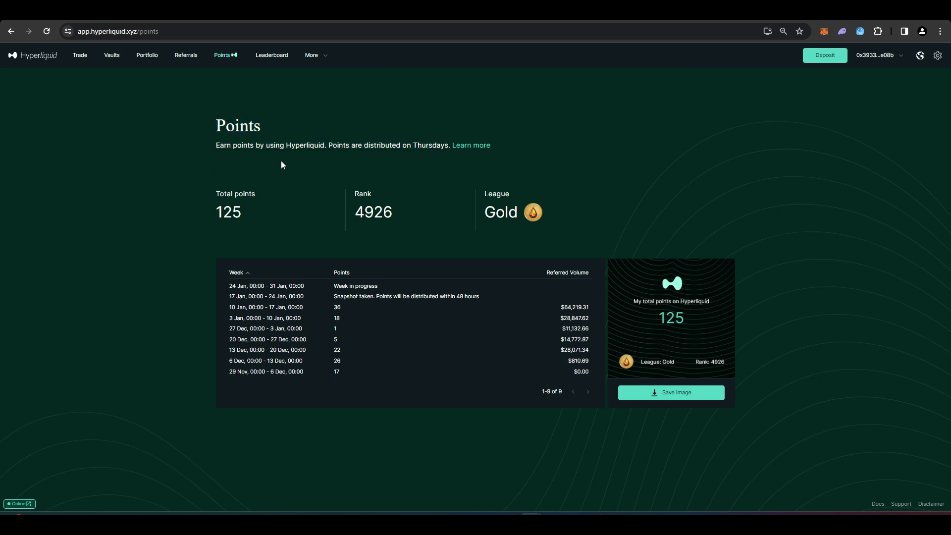
{"action": "left_click", "coordinate": [474, 145]}
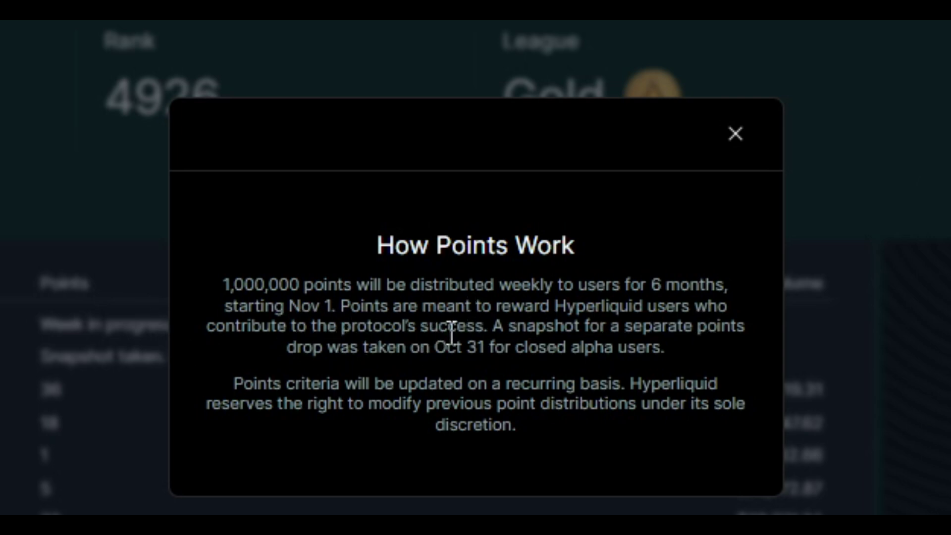
{"action": "left_click_drag", "start_coordinate": [231, 384], "coordinate": [624, 387]}
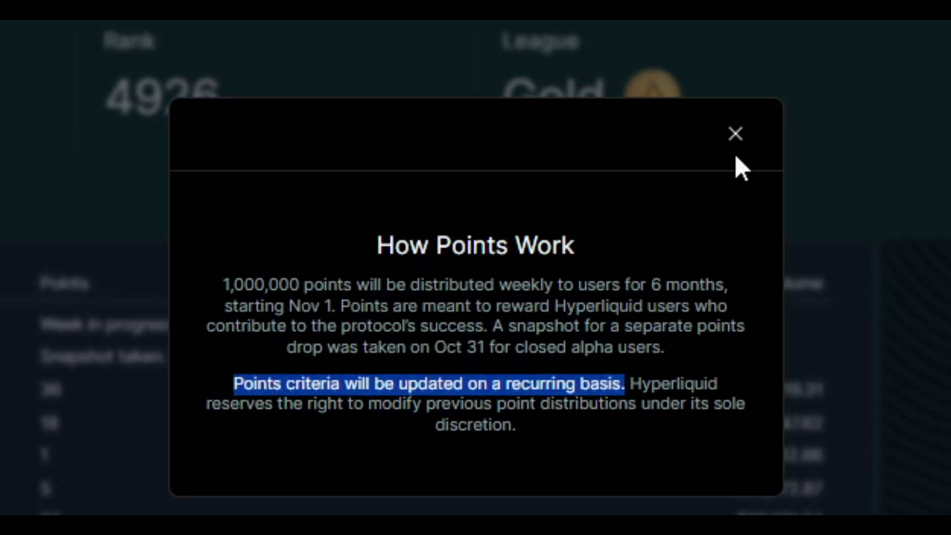
{"action": "left_click", "coordinate": [735, 133]}
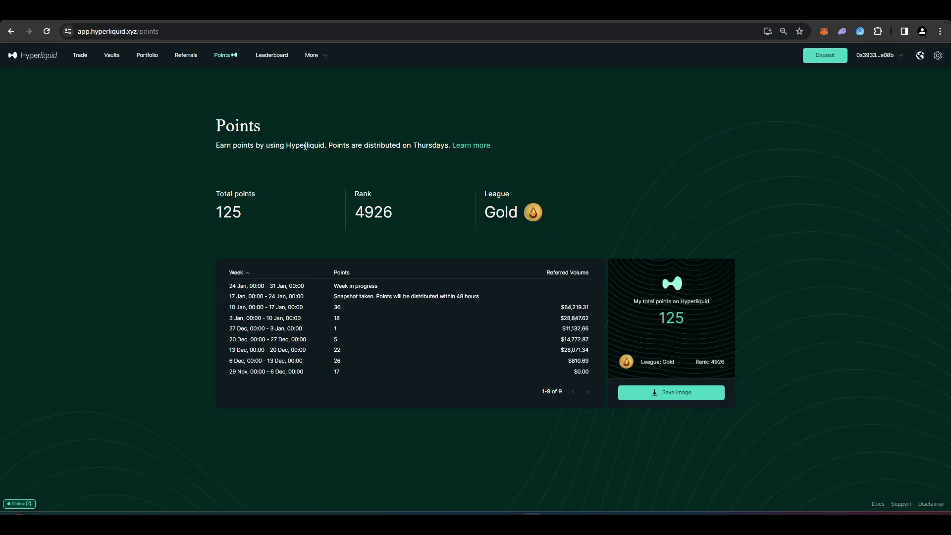
{"action": "key", "text": "alt+Left"}
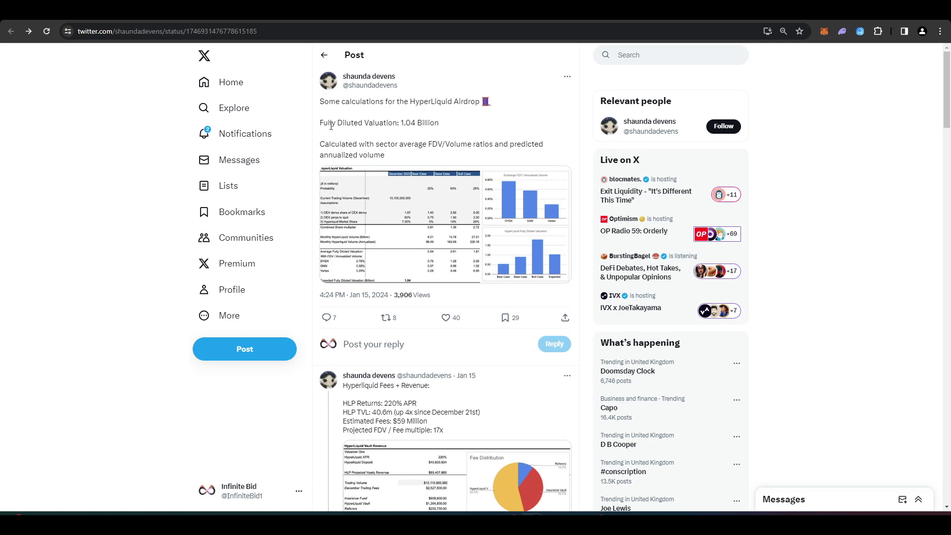
{"action": "scroll", "coordinate": [441, 167], "scroll_direction": "down", "scroll_amount": 1}
{"action": "scroll", "coordinate": [440, 167], "scroll_direction": "up", "scroll_amount": 1}
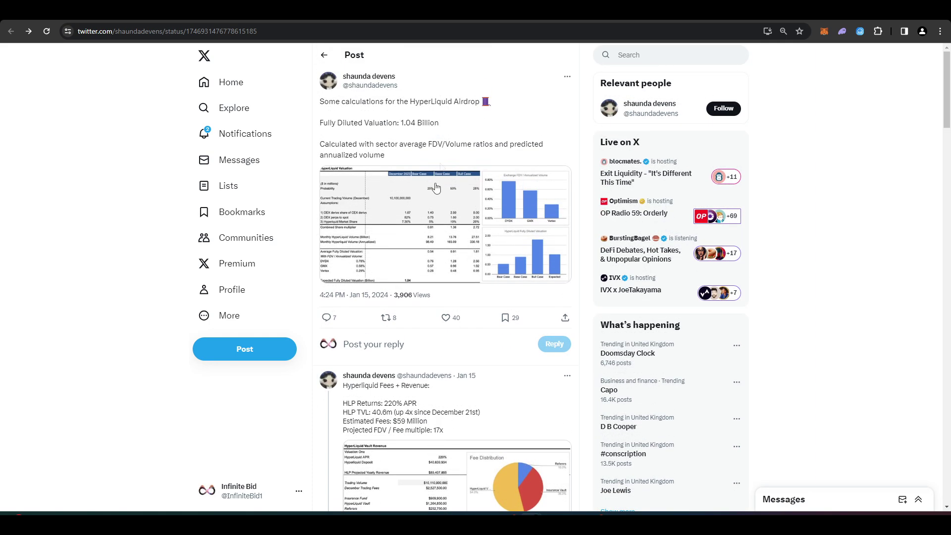
{"action": "left_click", "coordinate": [435, 189]}
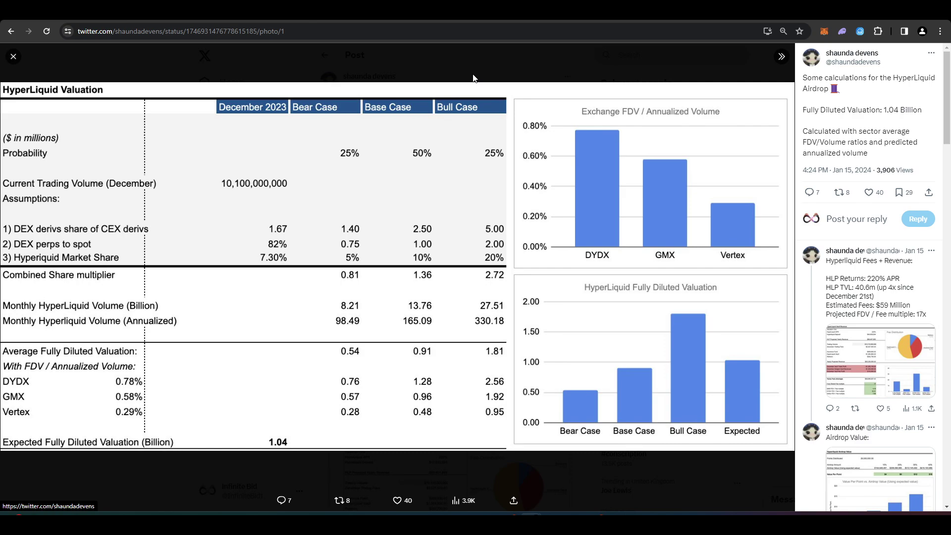
{"action": "key", "text": "Escape"}
{"action": "scroll", "coordinate": [468, 219], "scroll_direction": "down", "scroll_amount": 10}
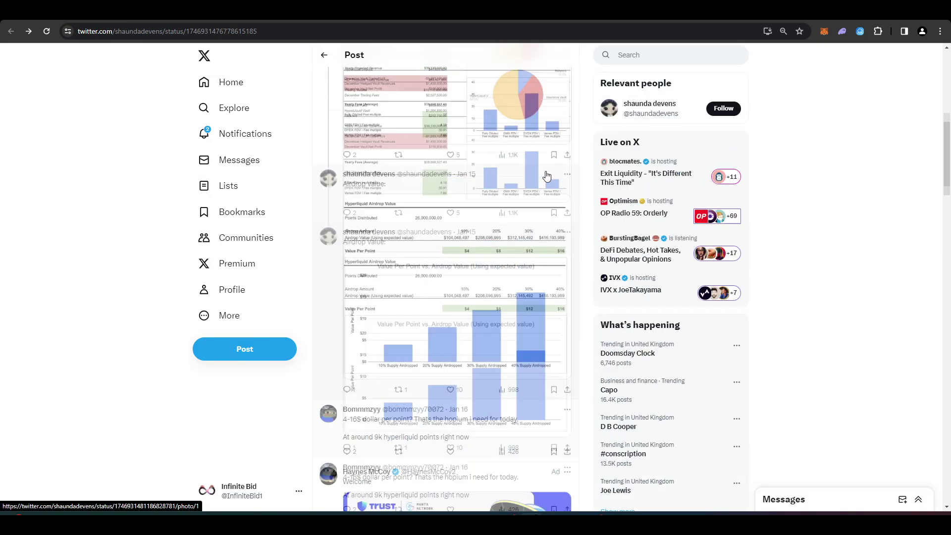
Enlarge and study the Airdrop Value per-point chart, then enlarge the next reply's airdrop chart.
{"action": "left_click", "coordinate": [442, 268]}
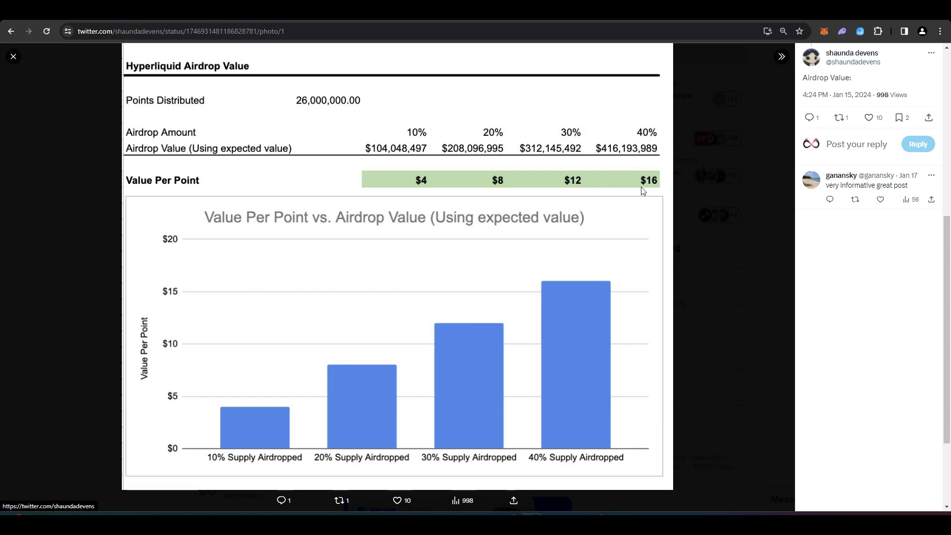
{"action": "left_click", "coordinate": [700, 164]}
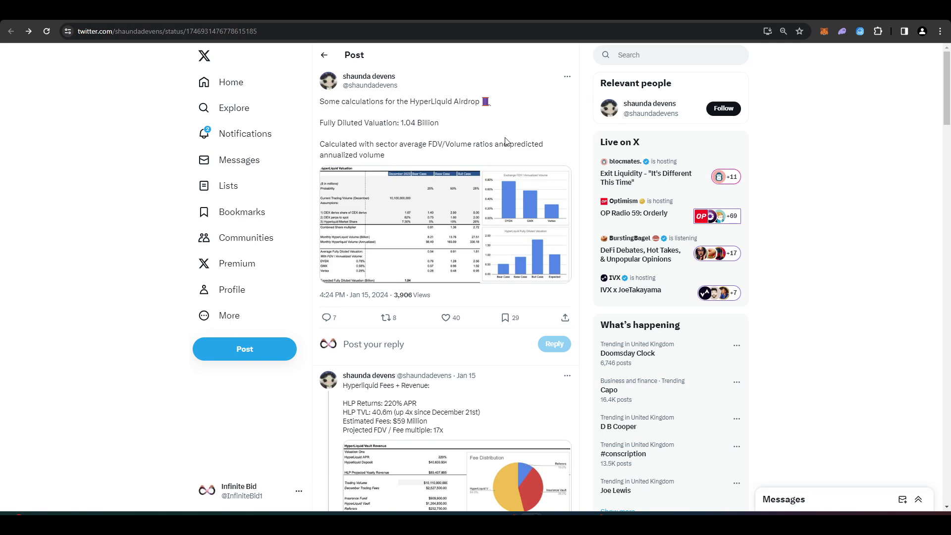
{"action": "scroll", "coordinate": [506, 141], "scroll_direction": "down", "scroll_amount": 6}
{"action": "left_click", "coordinate": [490, 382]}
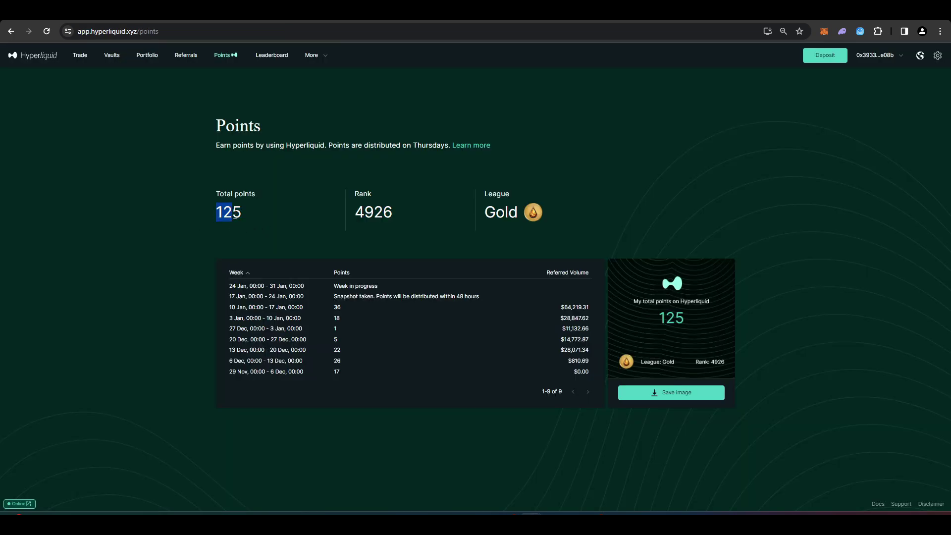
Review the Points page values: total points, rank and the Gold league.
{"action": "left_click", "coordinate": [354, 216]}
{"action": "left_click", "coordinate": [415, 211]}
{"action": "left_click_drag", "start_coordinate": [487, 195], "coordinate": [582, 219]}
Check 40,782 Total Users on Hyperliquid Stats, then recheck rank 4926 on the Points page.
{"action": "key", "text": "ctrl+Tab"}
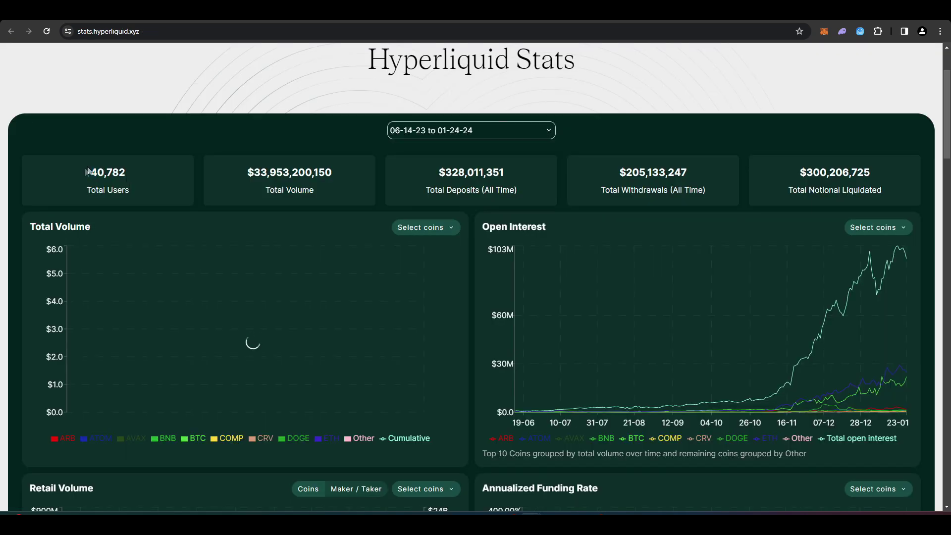
{"action": "left_click_drag", "start_coordinate": [89, 172], "coordinate": [160, 174]}
{"action": "left_click", "coordinate": [83, 177]}
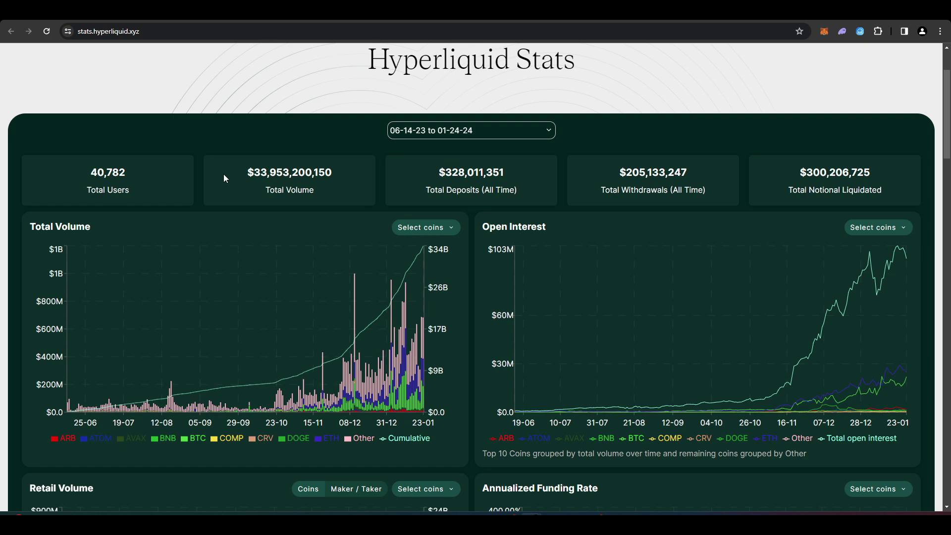
{"action": "key", "text": "ctrl+shift+Tab"}
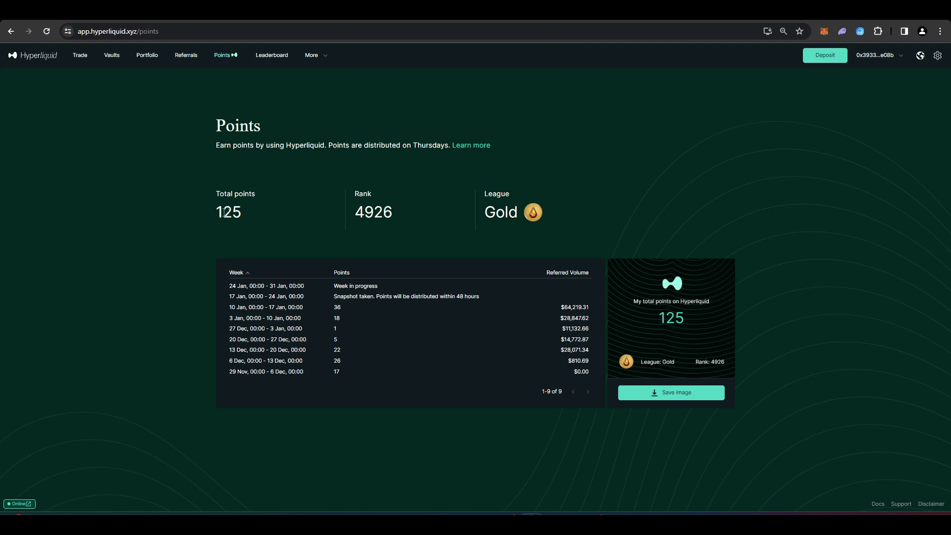
{"action": "left_click_drag", "start_coordinate": [336, 196], "coordinate": [348, 192]}
{"action": "left_click", "coordinate": [335, 190]}
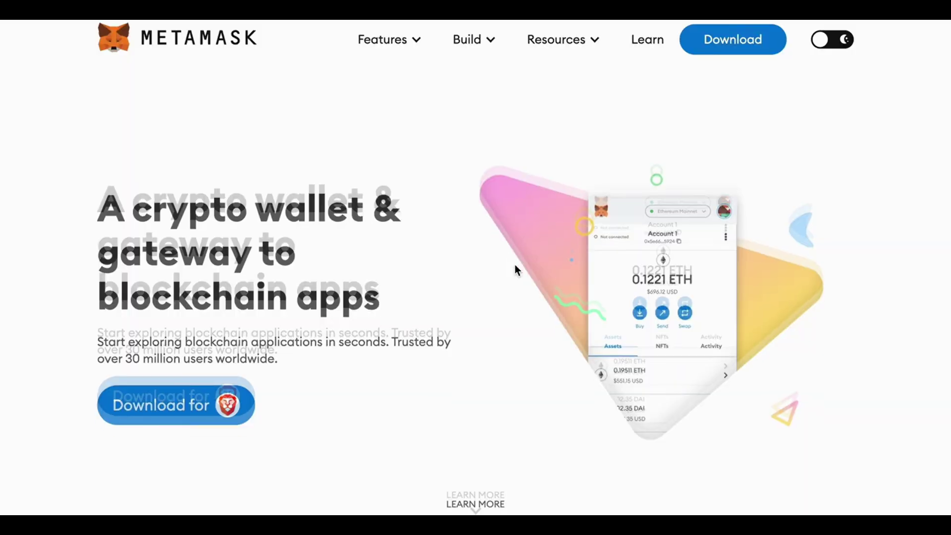
Add the MetaMask extension, accept its terms, set a wallet password and finish setup.
{"action": "scroll", "coordinate": [515, 270], "scroll_direction": "down", "scroll_amount": 4}
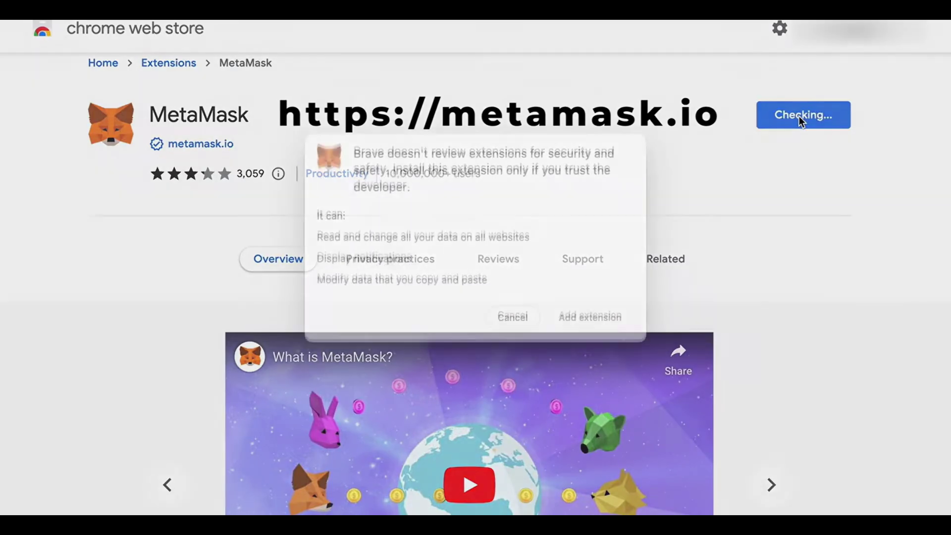
{"action": "left_click", "coordinate": [582, 342]}
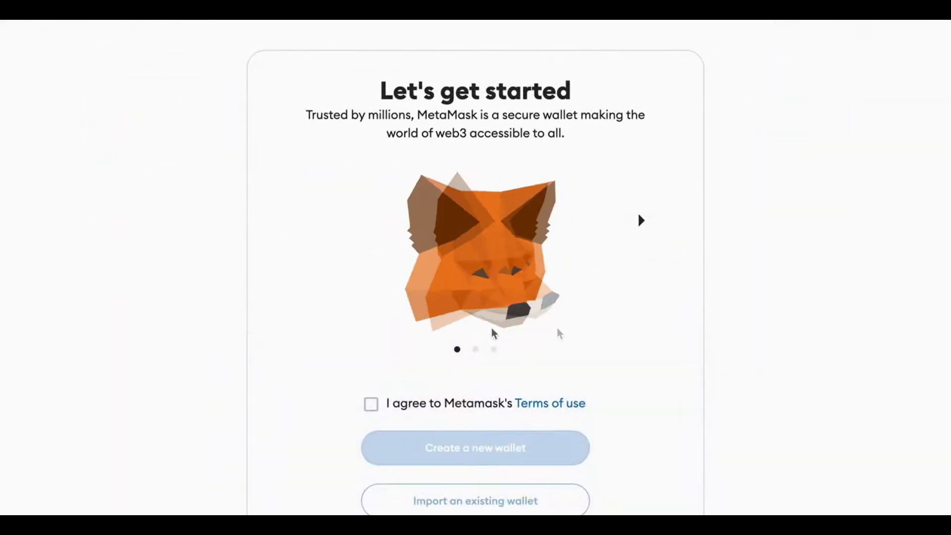
{"action": "left_click", "coordinate": [372, 404]}
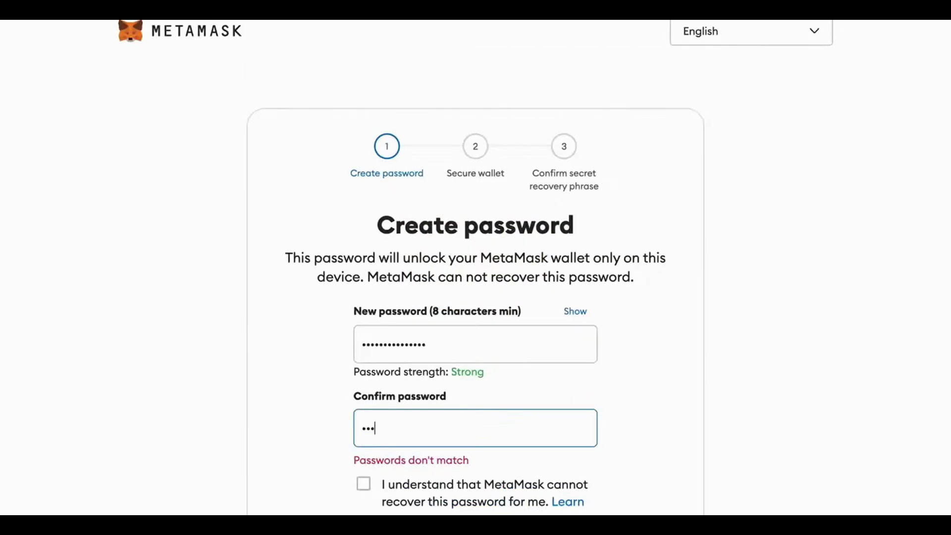
{"action": "type", "text": "••••"}
{"action": "type", "text": "••••"}
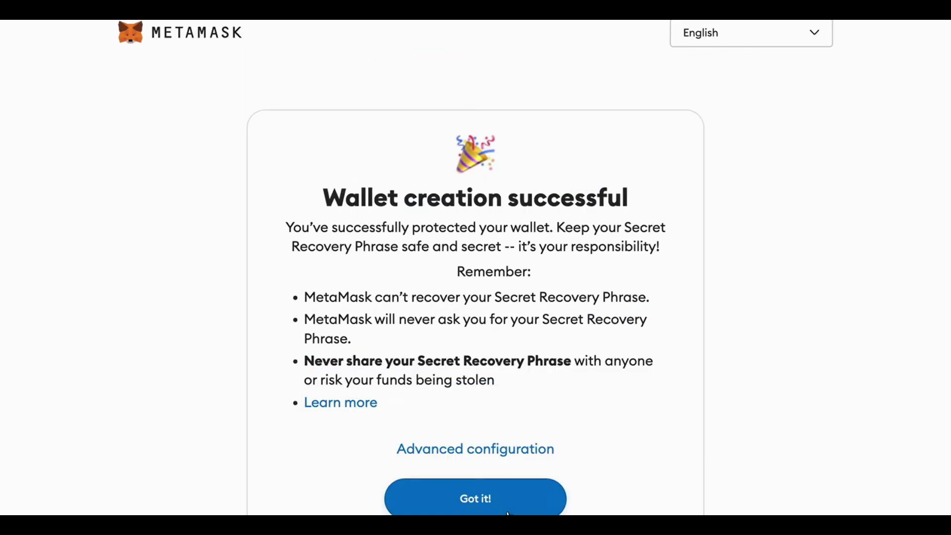
{"action": "left_click", "coordinate": [507, 510]}
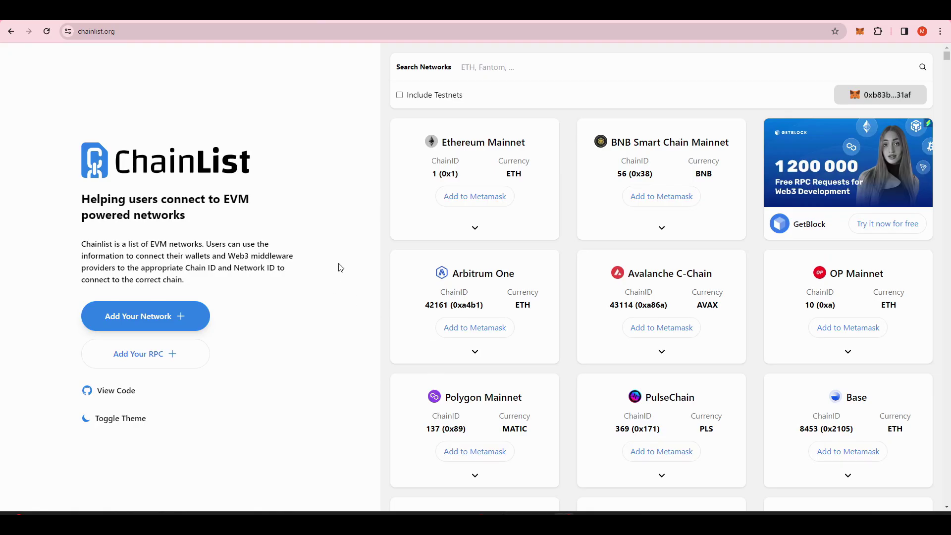
Go to chainlist.org and add the Arbitrum One network to MetaMask.
{"action": "left_click", "coordinate": [104, 36]}
{"action": "left_click", "coordinate": [491, 332]}
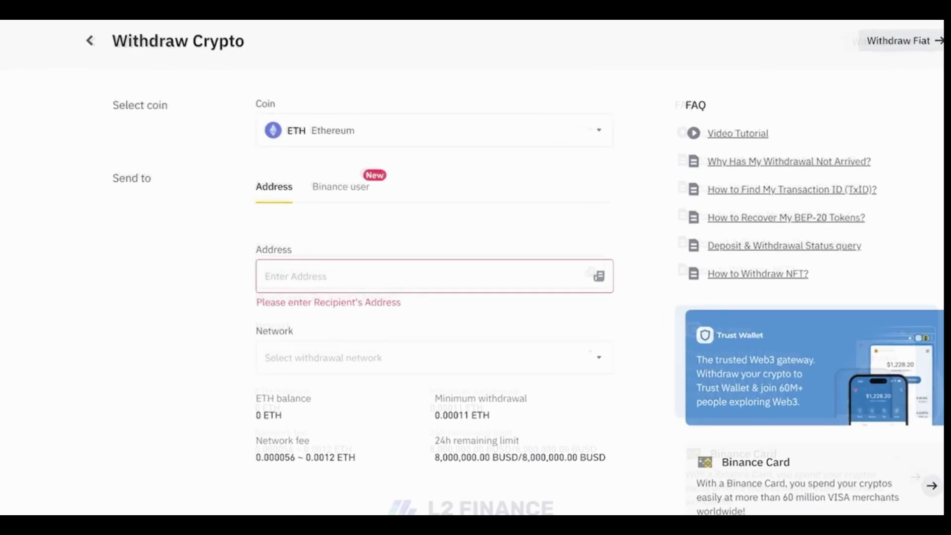
Paste the wallet address, choose the Arbitrum One network, and move to the Amount field.
{"action": "type", "text": "0x724a82c0e7c0873a7d659e34e7906ab7ff08321e"}
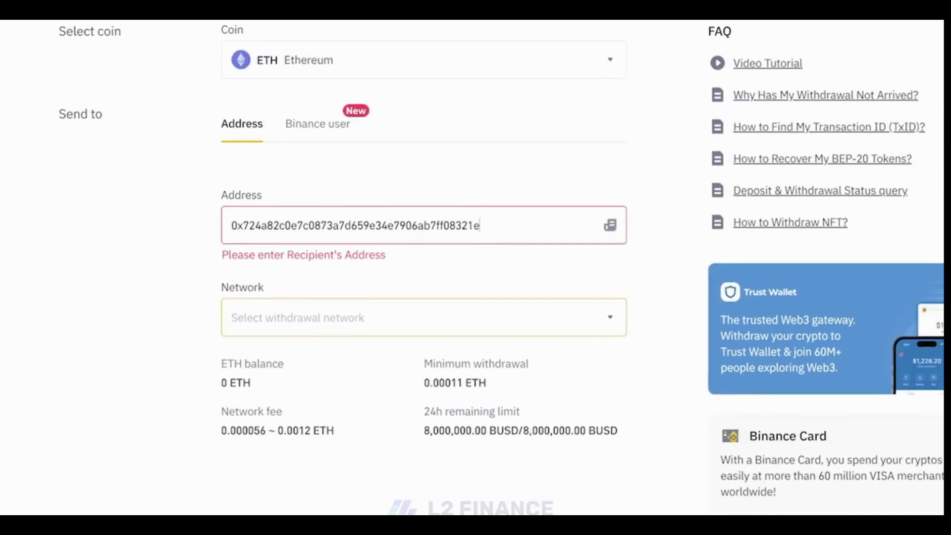
{"action": "left_click", "coordinate": [470, 317]}
{"action": "scroll", "coordinate": [466, 321], "scroll_direction": "down", "scroll_amount": 1}
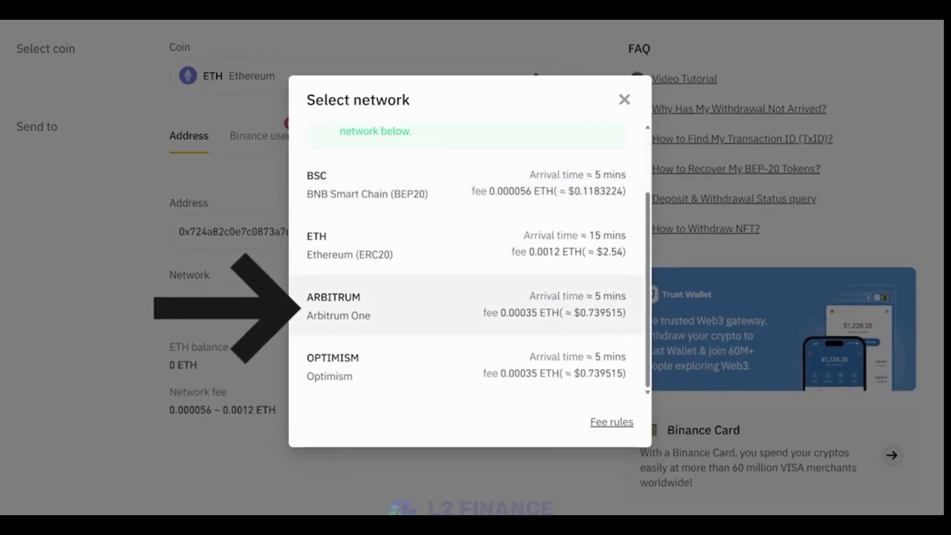
{"action": "left_click", "coordinate": [465, 305]}
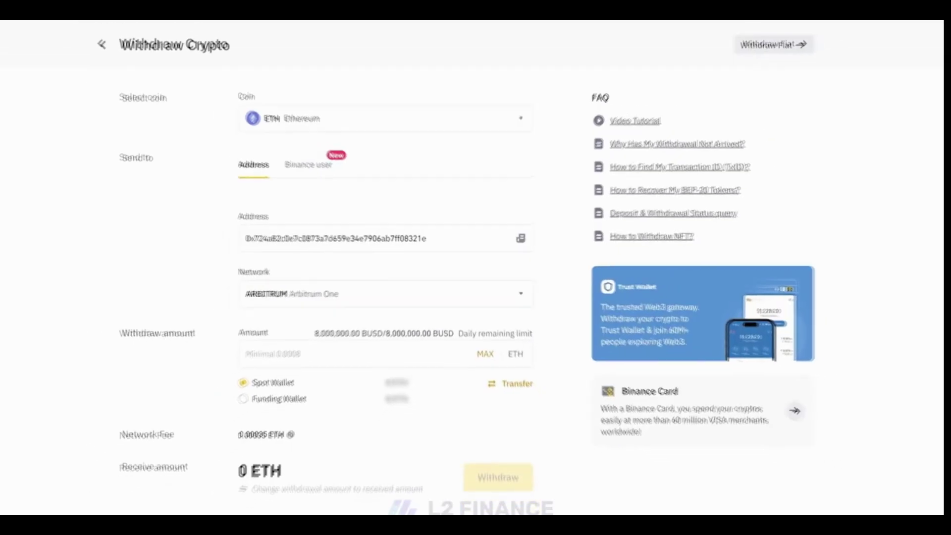
{"action": "left_click", "coordinate": [254, 350]}
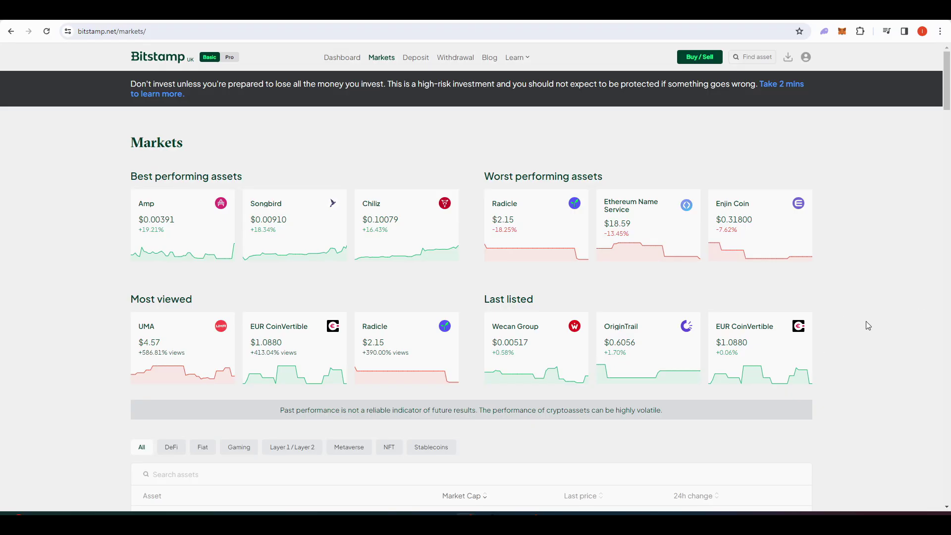
Open Bitstamp's Ether market page and copy the wallet address from MetaMask.
{"action": "scroll", "coordinate": [875, 322], "scroll_direction": "down", "scroll_amount": 3}
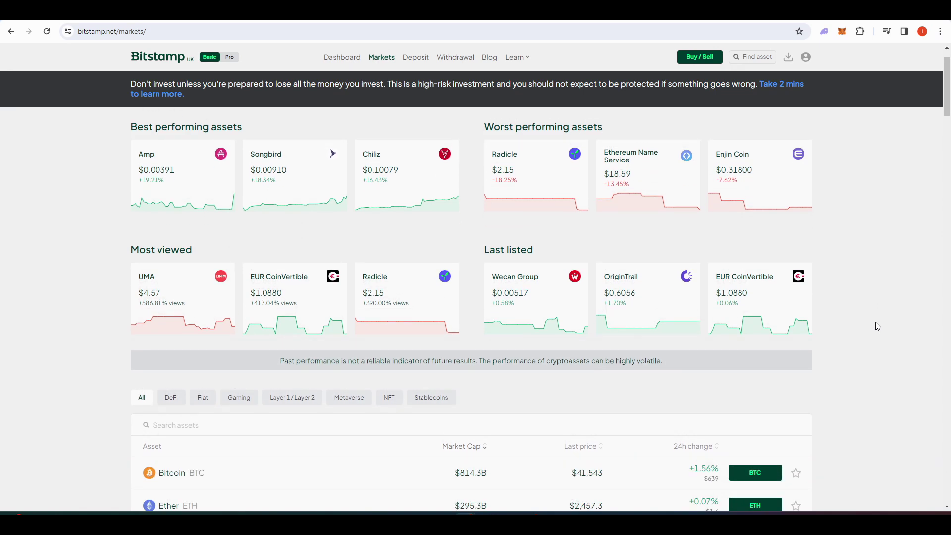
{"action": "scroll", "coordinate": [875, 322], "scroll_direction": "down", "scroll_amount": 4}
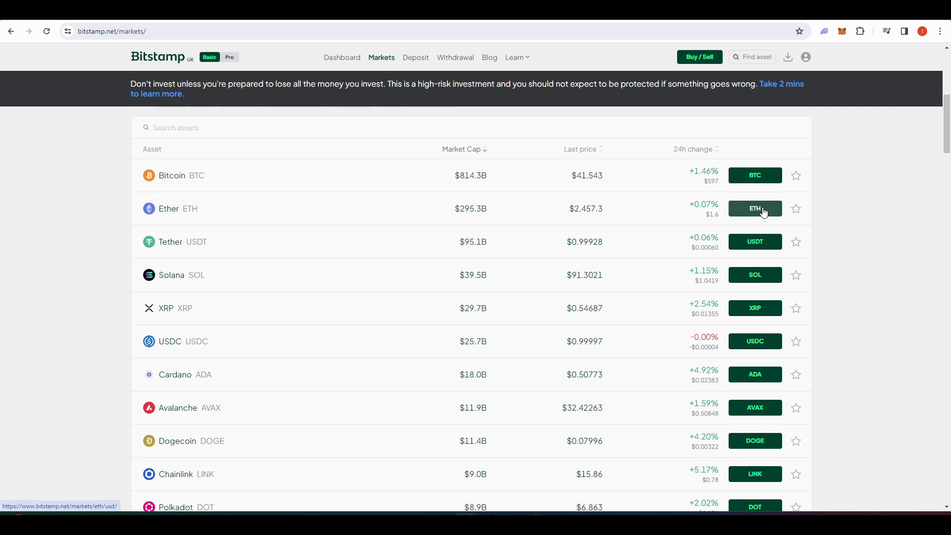
{"action": "left_click", "coordinate": [763, 212]}
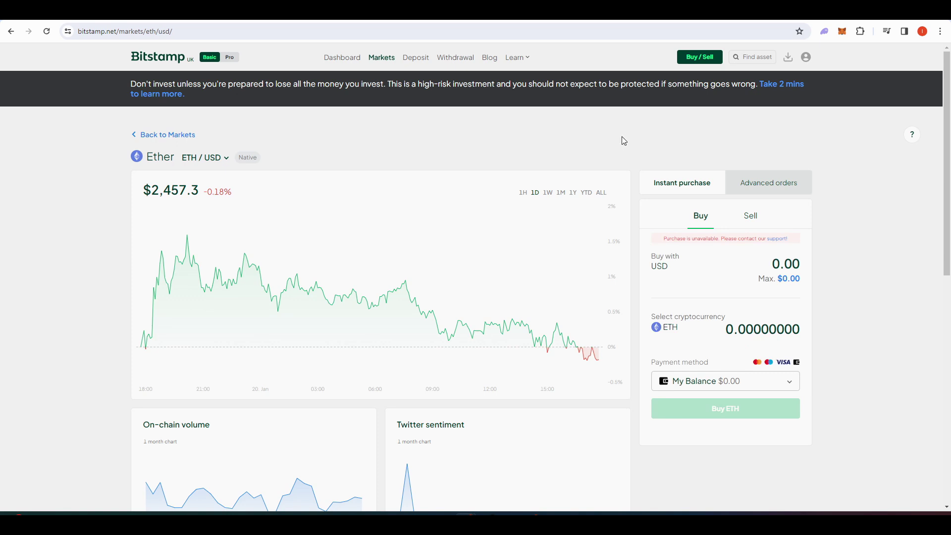
{"action": "left_click", "coordinate": [842, 32]}
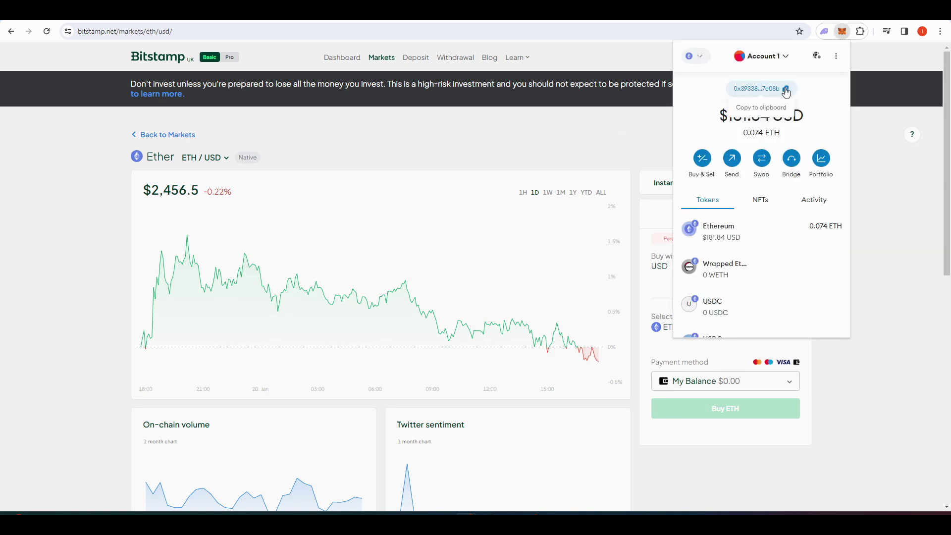
{"action": "left_click", "coordinate": [786, 90]}
{"action": "left_click", "coordinate": [511, 138]}
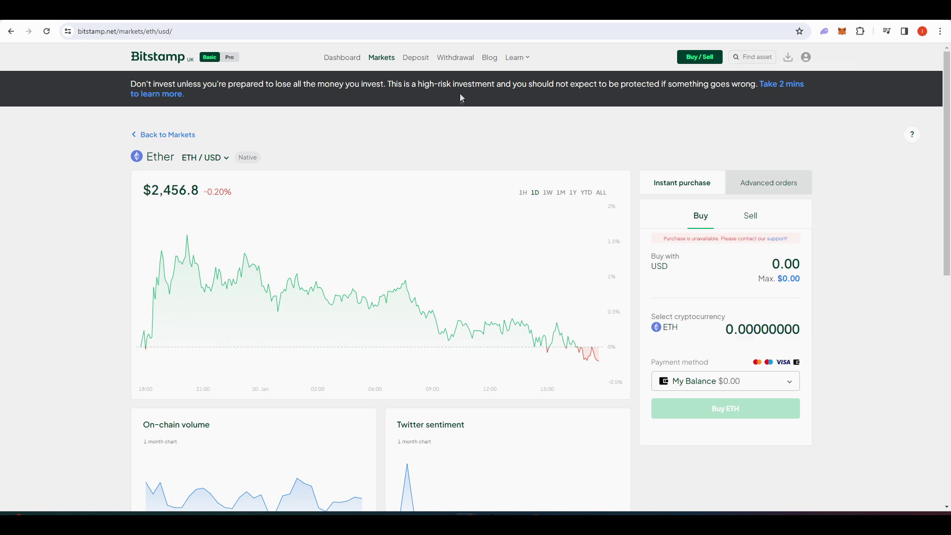
On the crypto withdrawal page, choose Ether and focus the destination ETH address field.
{"action": "left_click", "coordinate": [456, 57]}
{"action": "left_click", "coordinate": [472, 198]}
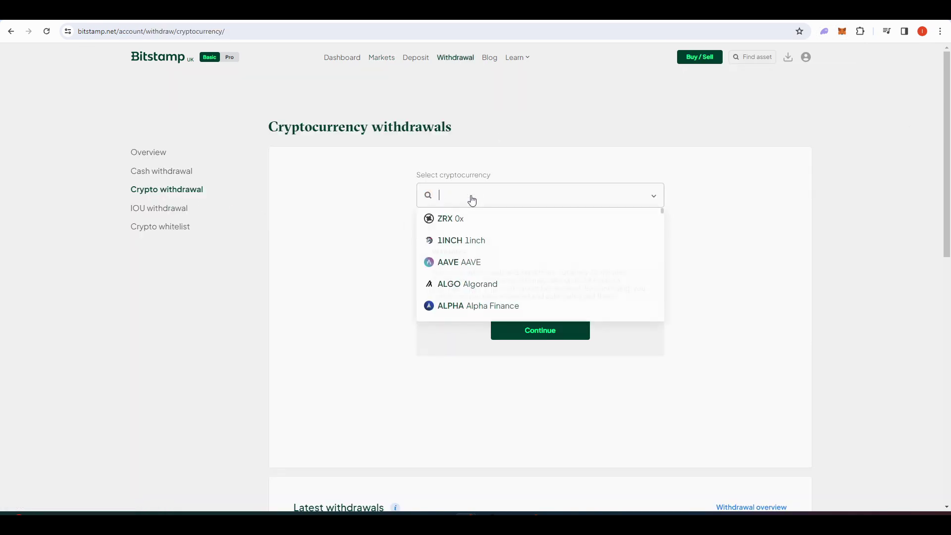
{"action": "scroll", "coordinate": [479, 285], "scroll_direction": "down", "scroll_amount": 8}
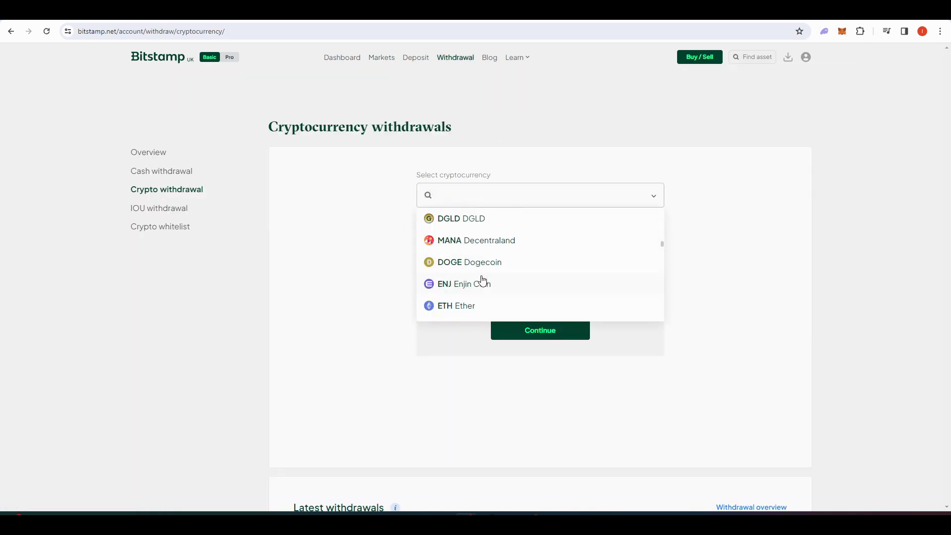
{"action": "left_click", "coordinate": [475, 304]}
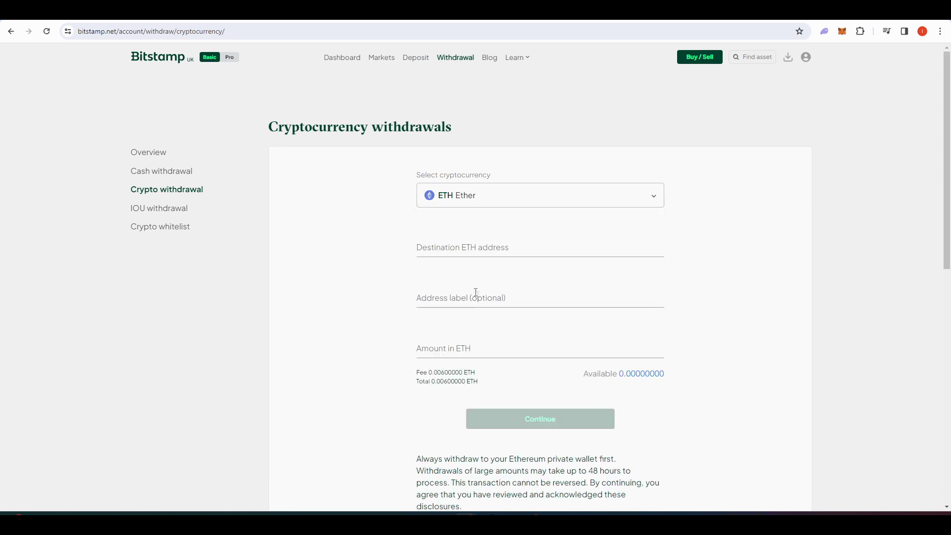
{"action": "left_click", "coordinate": [488, 252]}
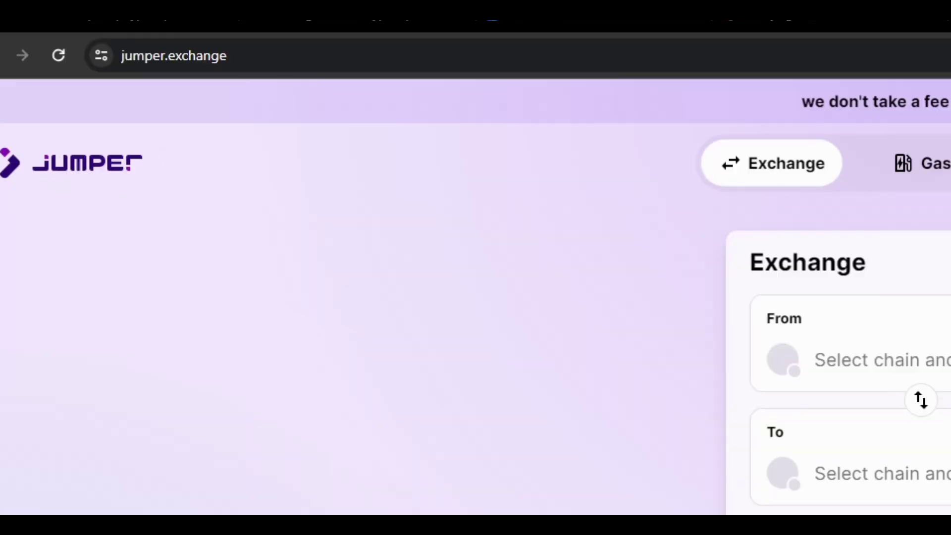
Connect MetaMask and set the bridge from ETH on Ethereum to ETH on Arbitrum.
{"action": "left_click", "coordinate": [879, 87]}
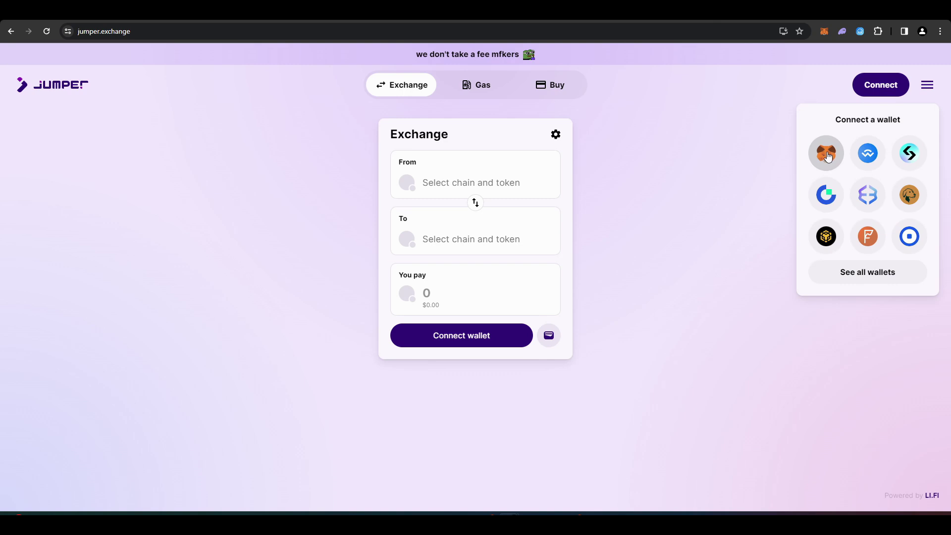
{"action": "left_click", "coordinate": [826, 153]}
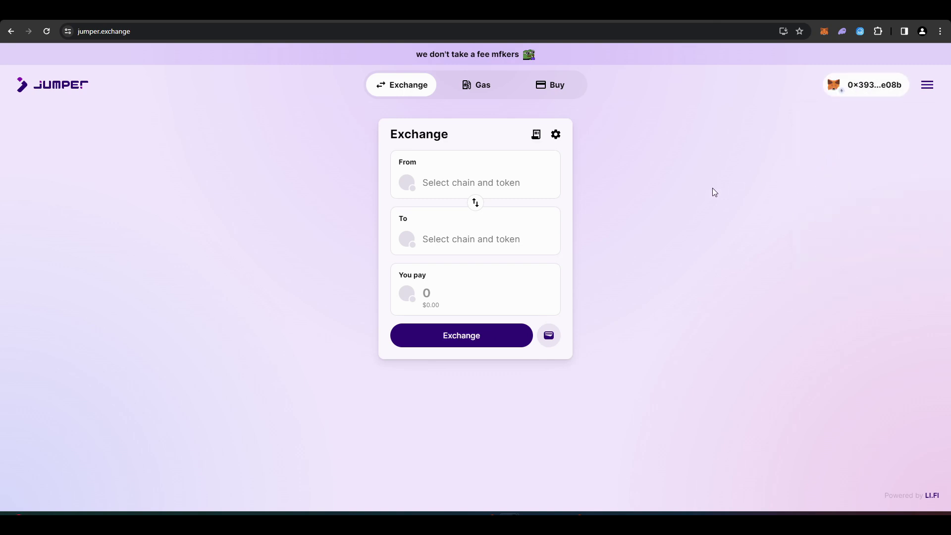
{"action": "left_click", "coordinate": [528, 194]}
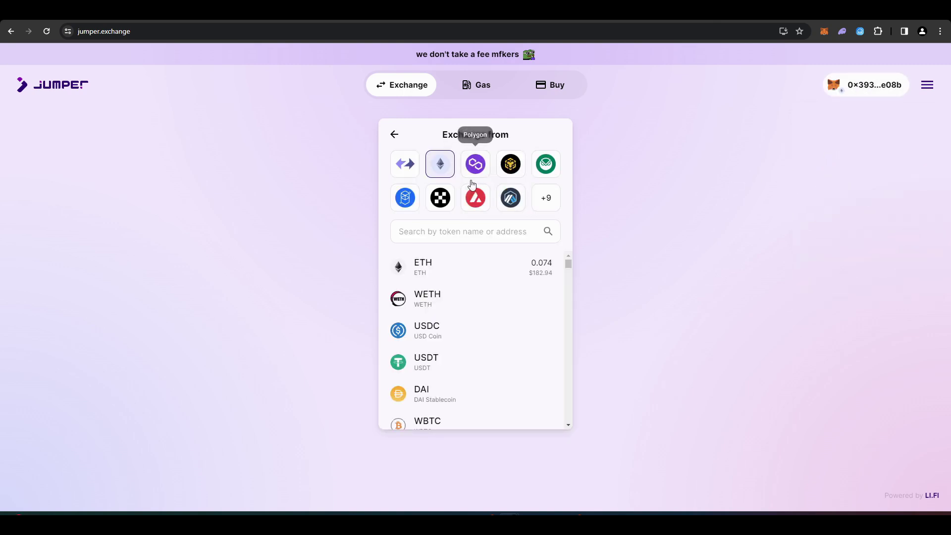
{"action": "left_click", "coordinate": [461, 268]}
{"action": "left_click", "coordinate": [488, 253]}
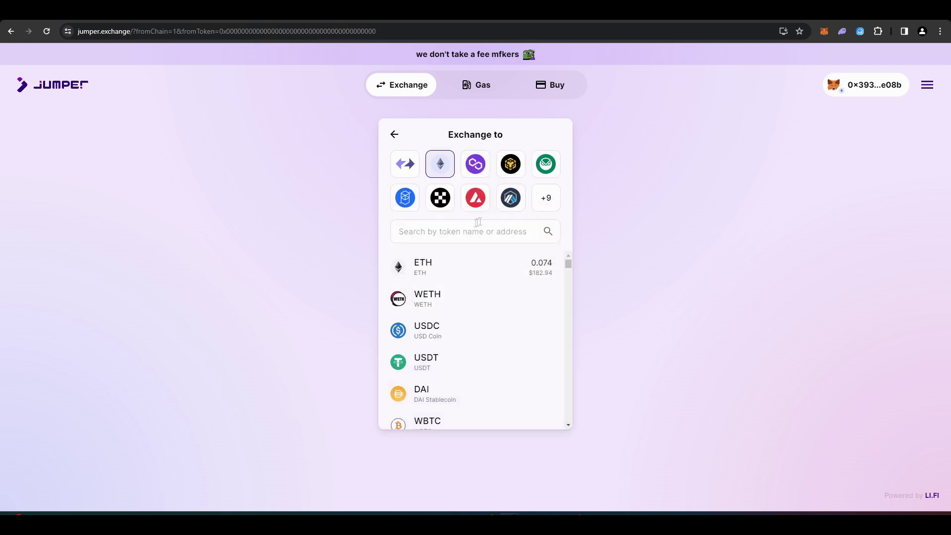
{"action": "left_click", "coordinate": [510, 197]}
{"action": "left_click", "coordinate": [529, 299]}
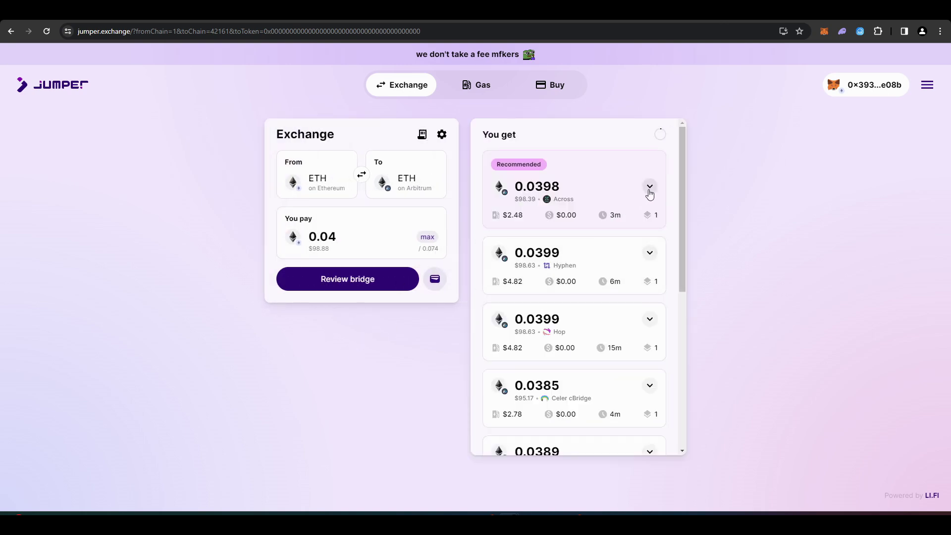
Inspect the recommended Across route details and proceed to review the 0.04 ETH bridge.
{"action": "scroll", "coordinate": [650, 198], "scroll_direction": "down", "scroll_amount": 4}
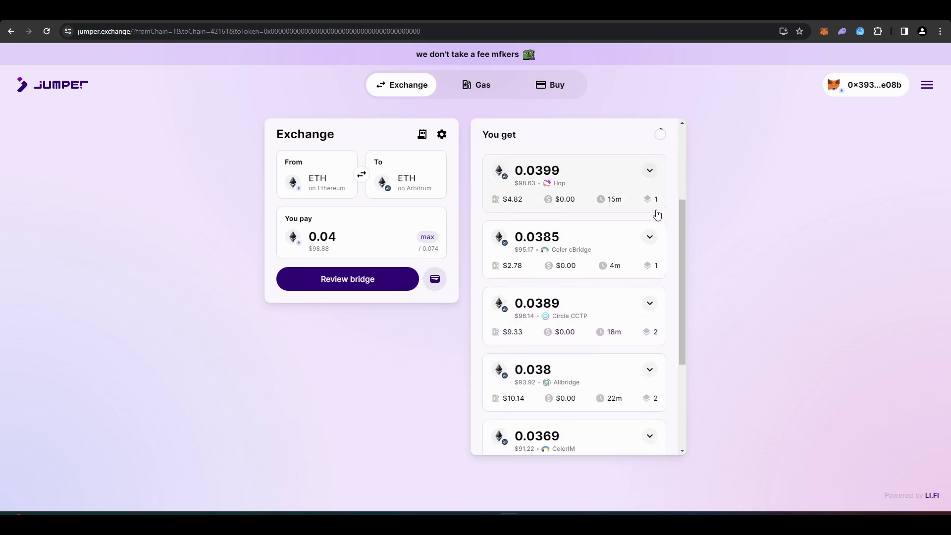
{"action": "scroll", "coordinate": [655, 216], "scroll_direction": "down", "scroll_amount": 2}
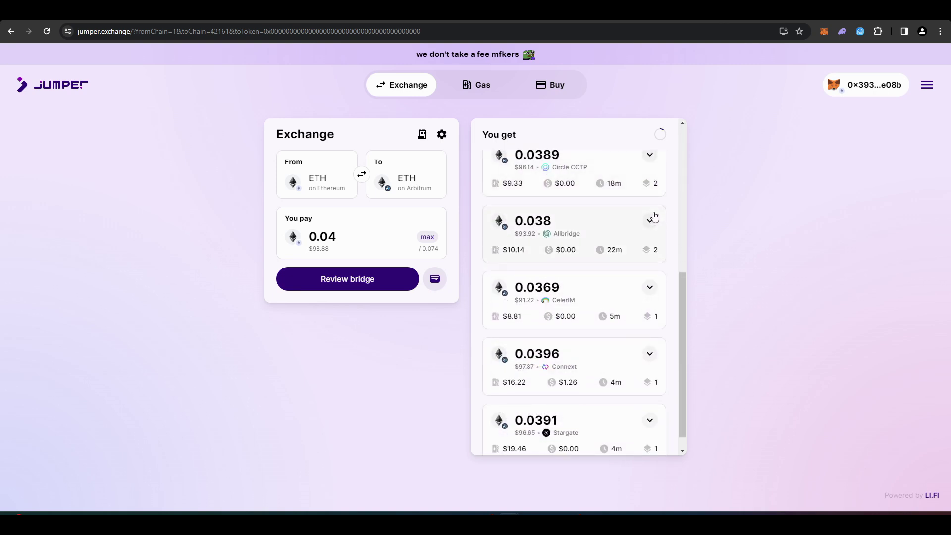
{"action": "scroll", "coordinate": [655, 217], "scroll_direction": "up", "scroll_amount": 6}
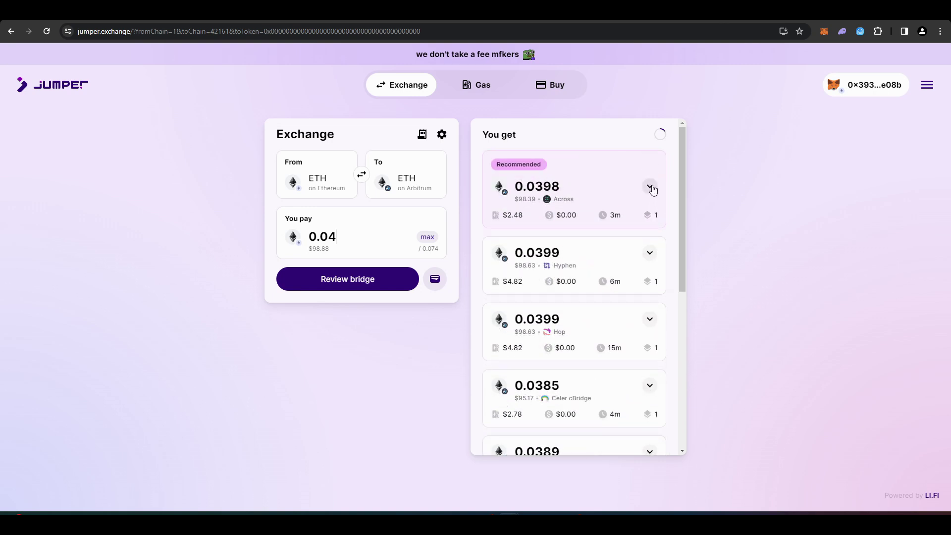
{"action": "left_click", "coordinate": [649, 188]}
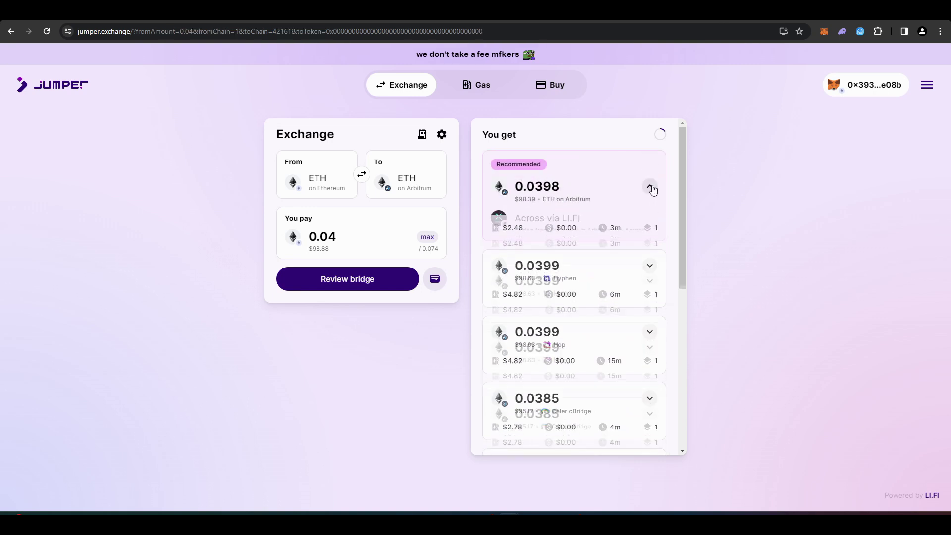
{"action": "left_click", "coordinate": [334, 287]}
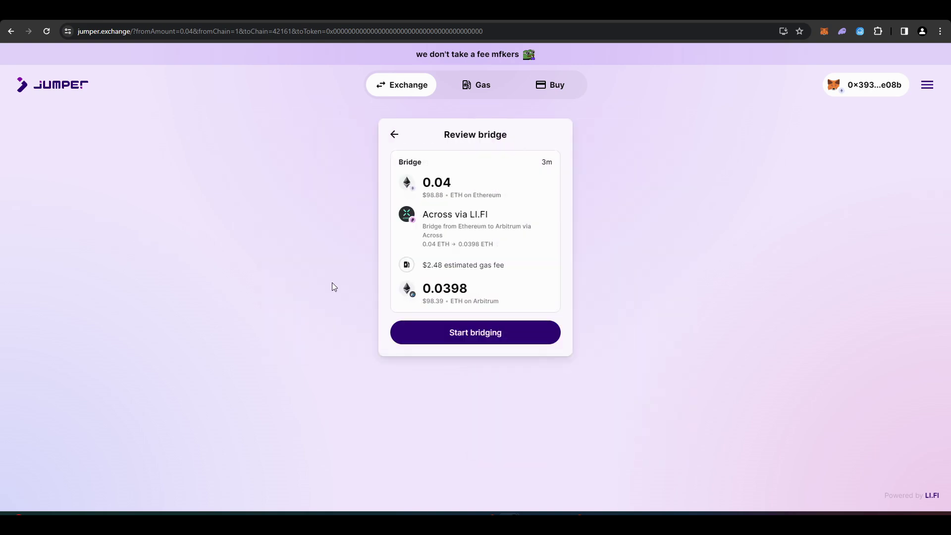
Start bridging 0.04 ETH to Arbitrum and confirm the transaction in MetaMask.
{"action": "left_click", "coordinate": [526, 341]}
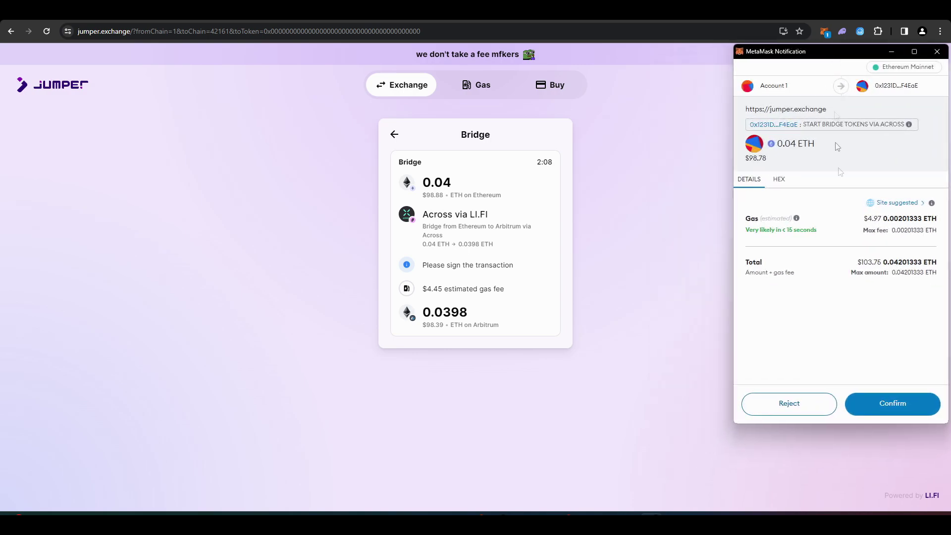
{"action": "left_click", "coordinate": [880, 404]}
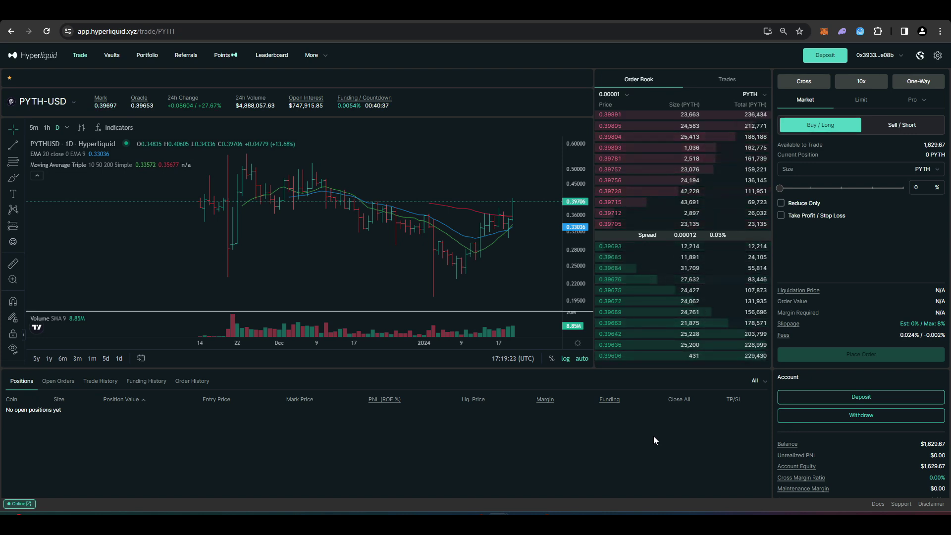
Deposit 1000 USDC, confirm it in MetaMask, and check the updated account balance.
{"action": "scroll", "coordinate": [721, 421], "scroll_direction": "down", "scroll_amount": 2}
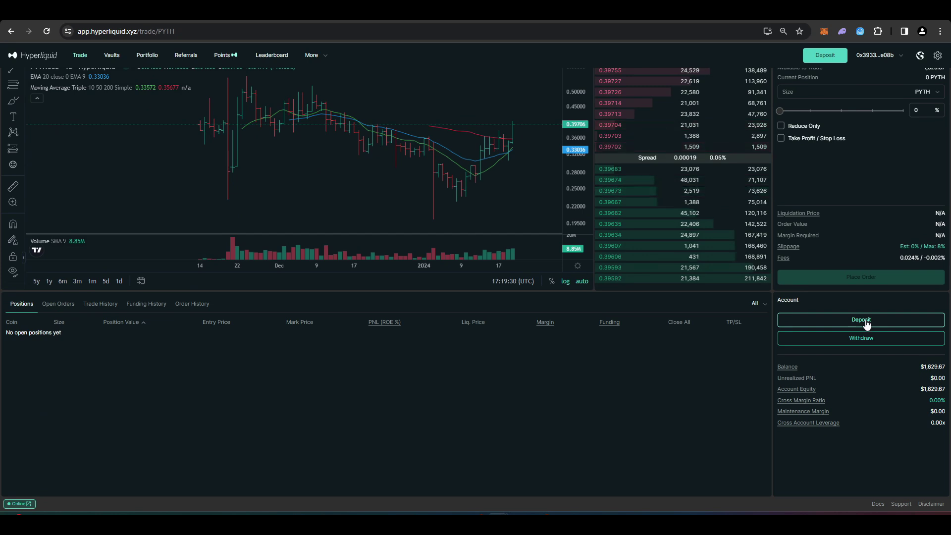
{"action": "left_click", "coordinate": [865, 322]}
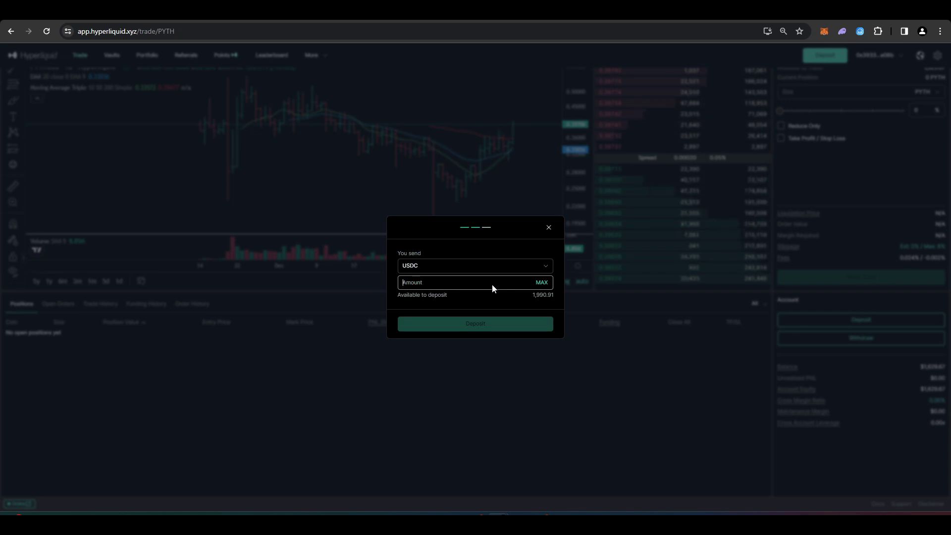
{"action": "type", "text": "1000"}
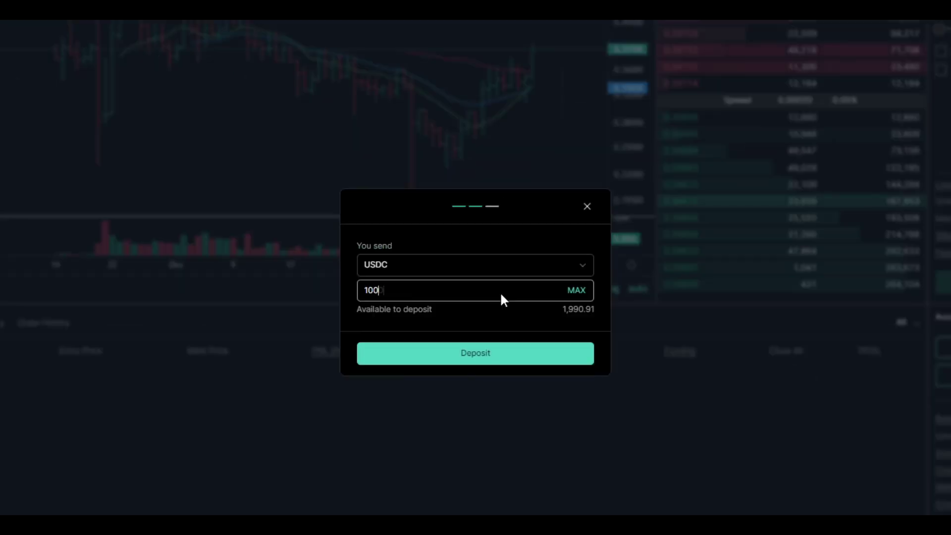
{"action": "left_click", "coordinate": [535, 354]}
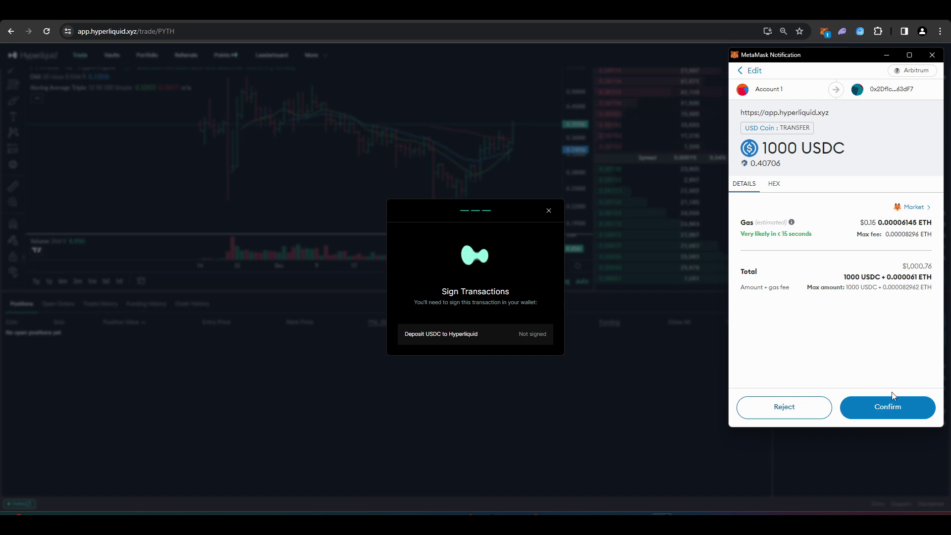
{"action": "left_click", "coordinate": [891, 407]}
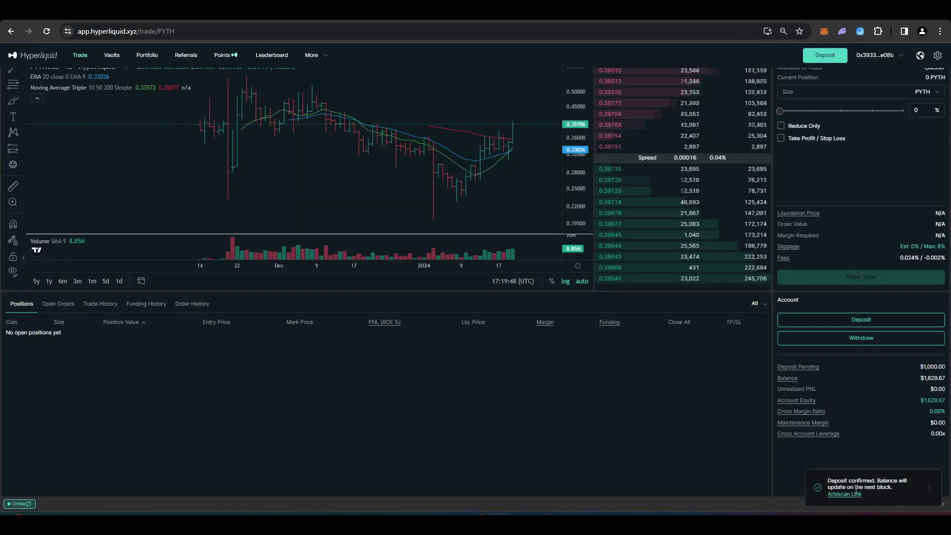
{"action": "left_click_drag", "start_coordinate": [920, 378], "coordinate": [944, 378]}
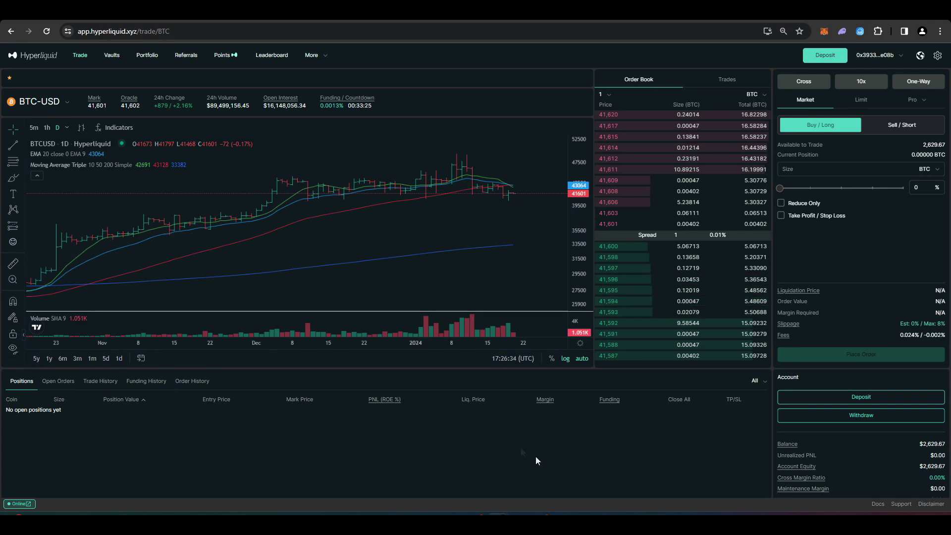
Switch the trading market to ETH-USD via the coin search.
{"action": "left_click", "coordinate": [61, 107]}
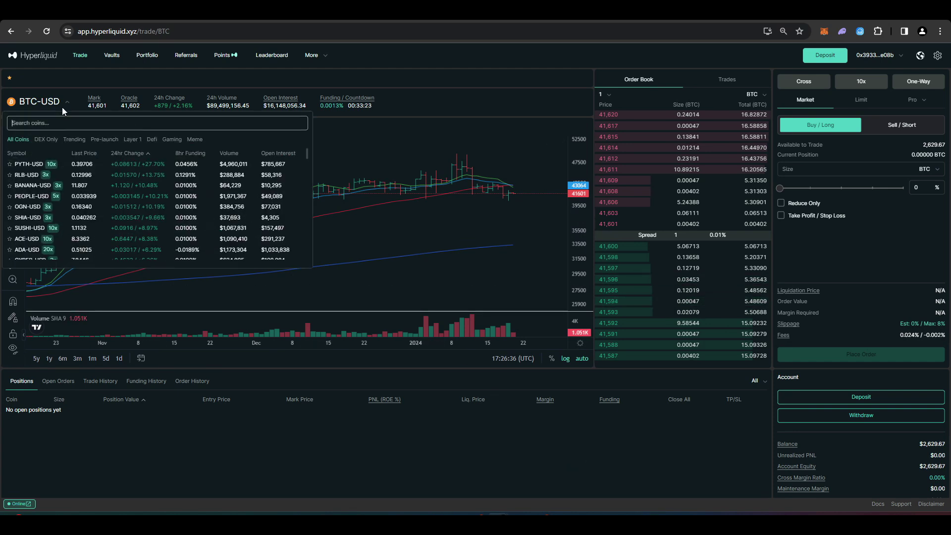
{"action": "type", "text": "eth"}
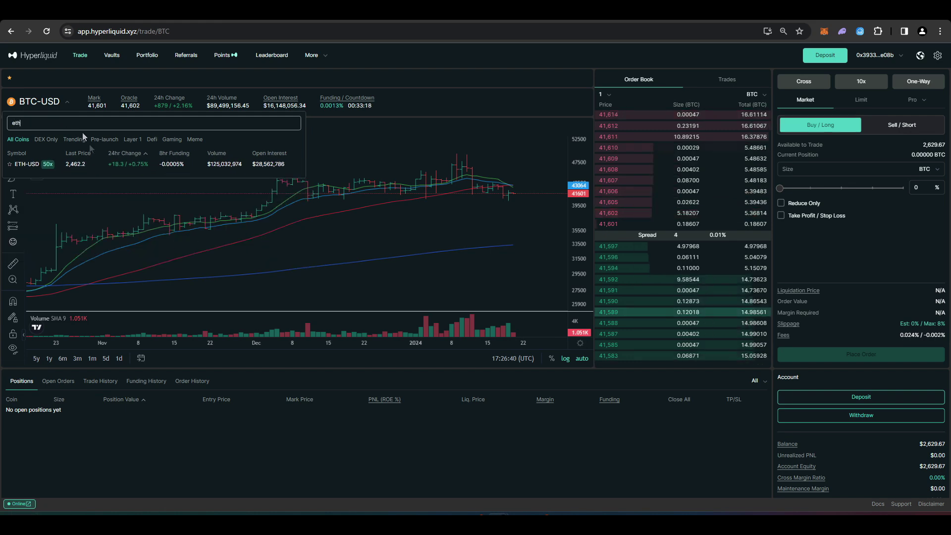
{"action": "left_click", "coordinate": [111, 165]}
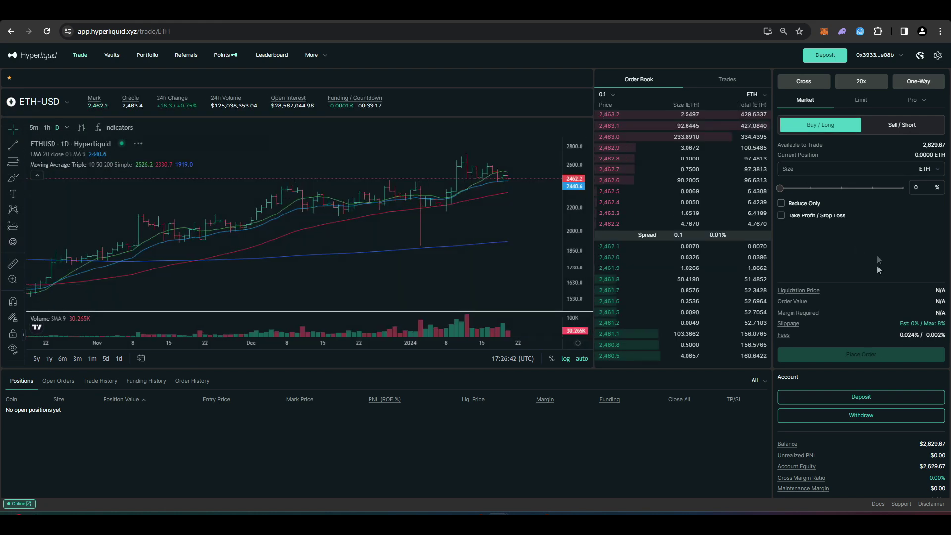
Place and confirm a 1000 USD ETH market long at 20x leverage.
{"action": "left_click", "coordinate": [933, 169]}
{"action": "left_click", "coordinate": [929, 184]}
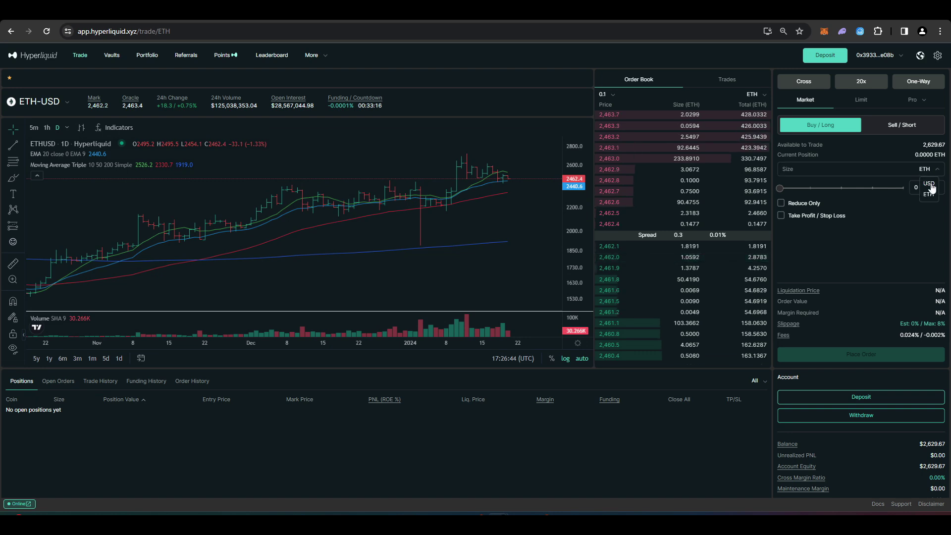
{"action": "left_click", "coordinate": [879, 174]}
{"action": "type", "text": "1000"}
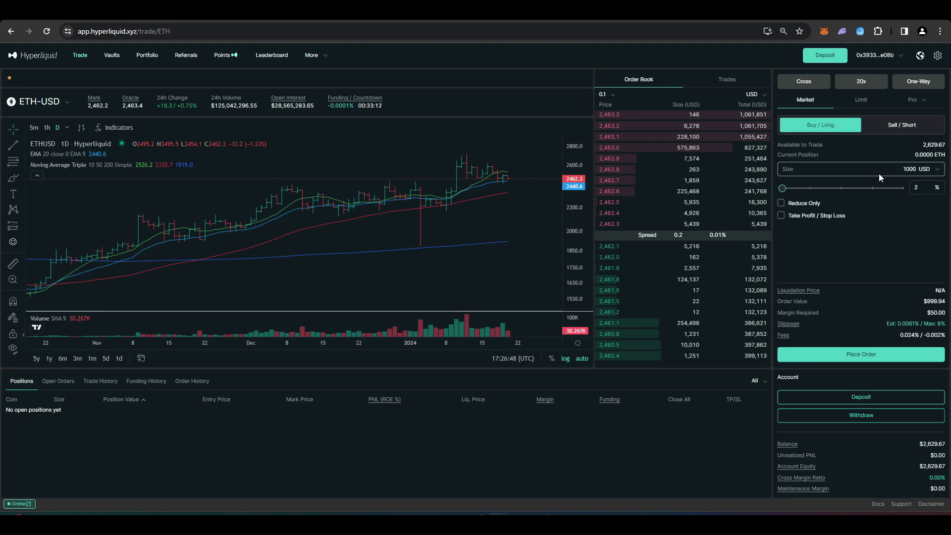
{"action": "left_click", "coordinate": [882, 352]}
{"action": "left_click", "coordinate": [470, 332]}
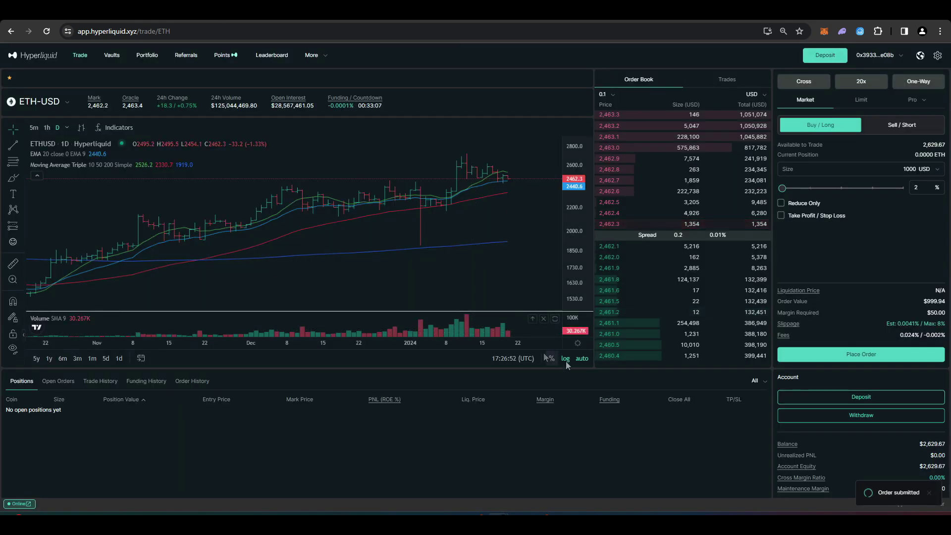
Close the 0.4061 ETH long with a confirmed reduce-only market short.
{"action": "scroll", "coordinate": [254, 404], "scroll_direction": "down", "scroll_amount": 1}
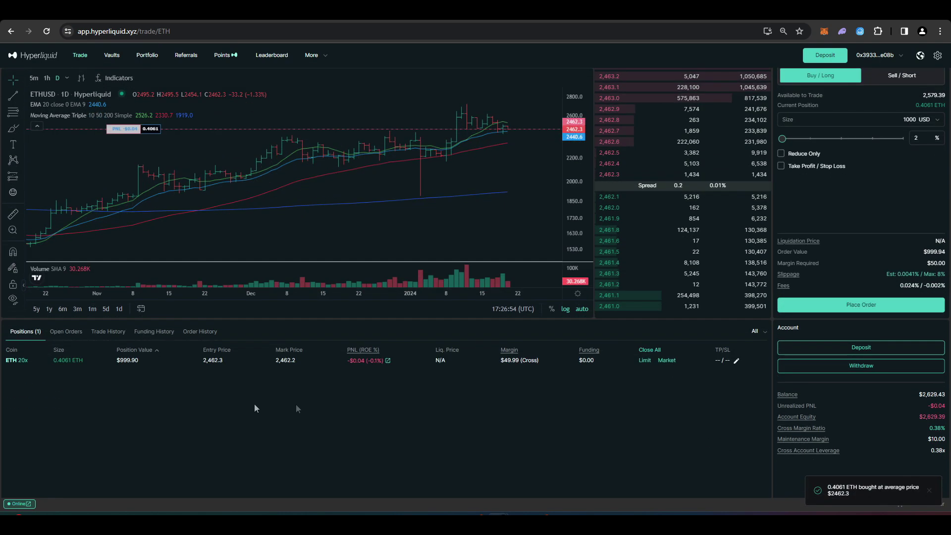
{"action": "scroll", "coordinate": [198, 411], "scroll_direction": "up", "scroll_amount": 1}
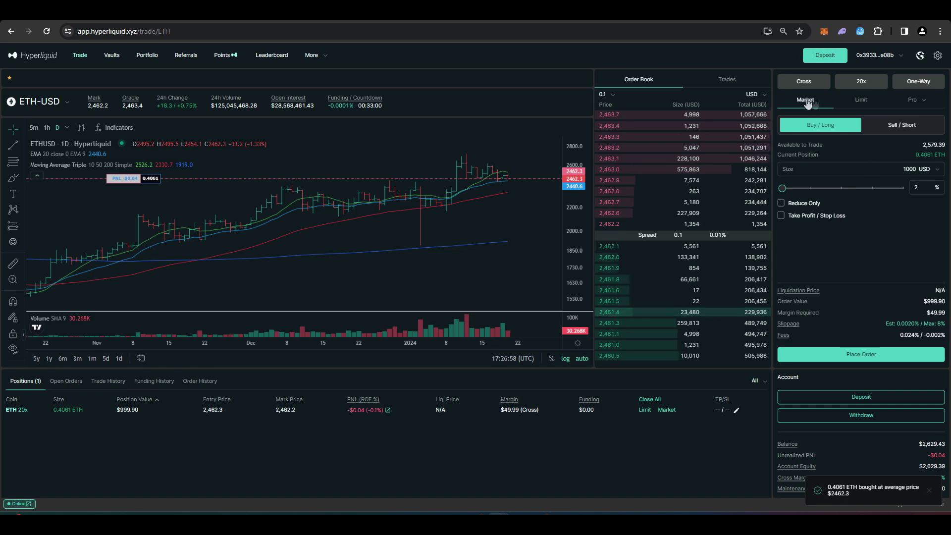
{"action": "left_click", "coordinate": [891, 127]}
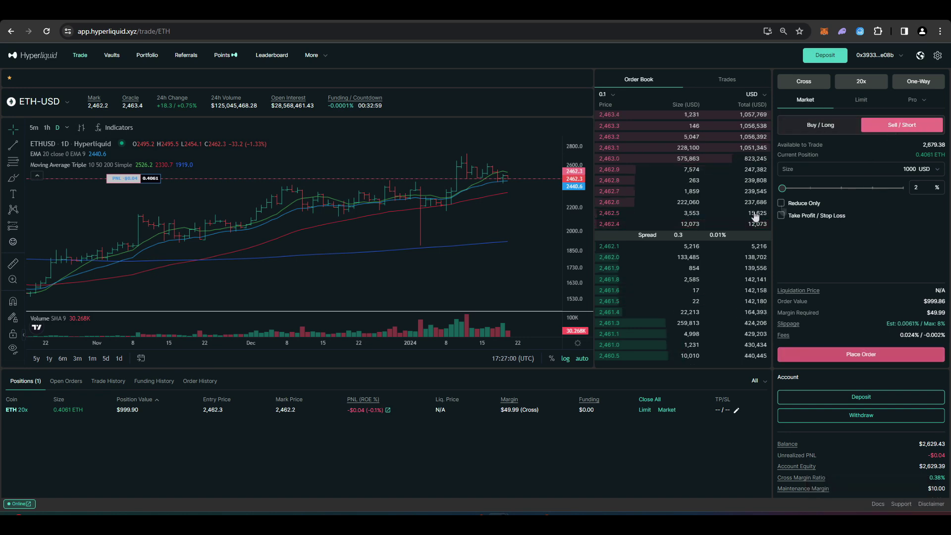
{"action": "left_click", "coordinate": [785, 204]}
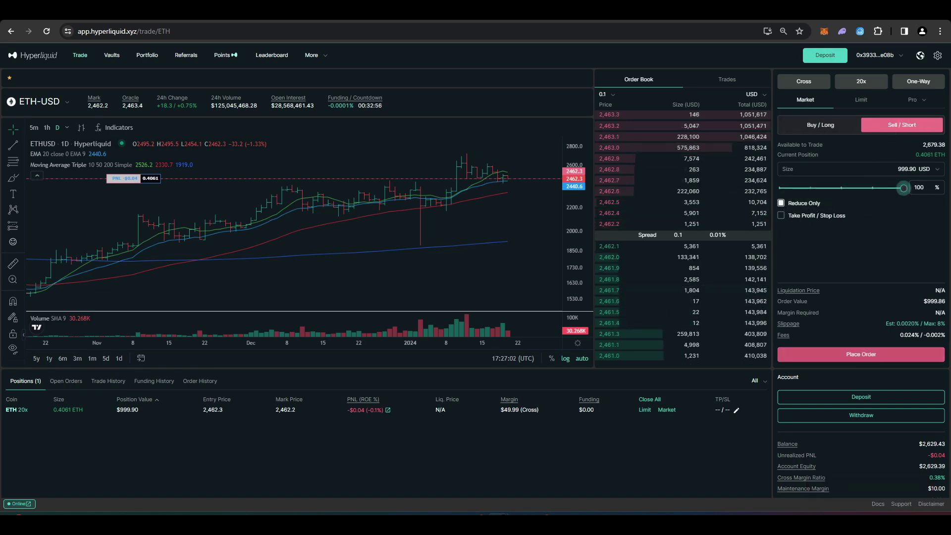
{"action": "left_click", "coordinate": [860, 355]}
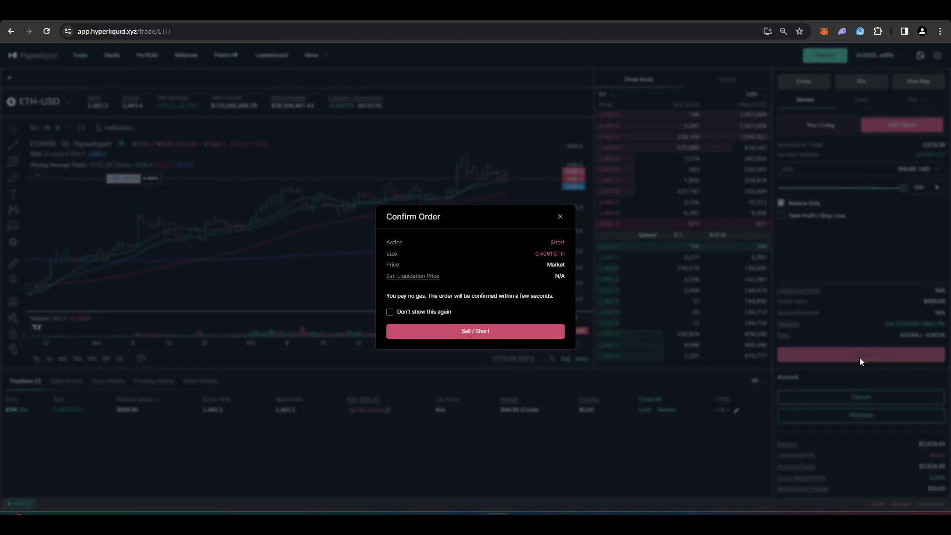
{"action": "left_click", "coordinate": [558, 330]}
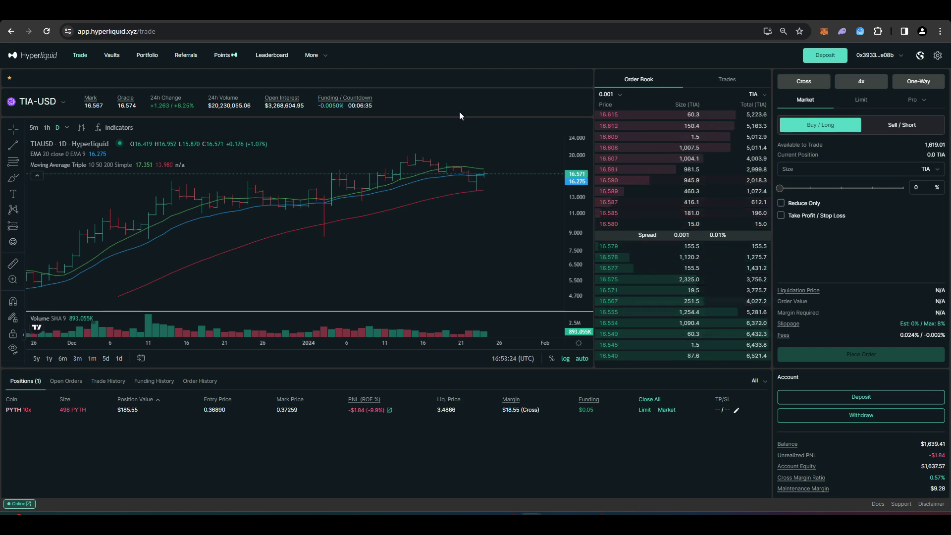
Go to Vaults and open the Hyperliquidity Provider (HLP) vault details.
{"action": "left_click", "coordinate": [112, 56]}
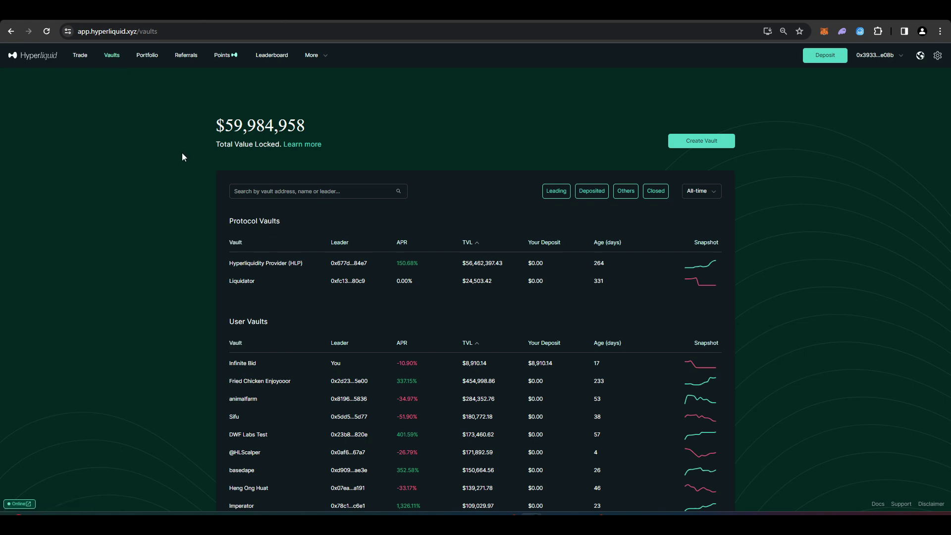
{"action": "scroll", "coordinate": [182, 154], "scroll_direction": "down", "scroll_amount": 2}
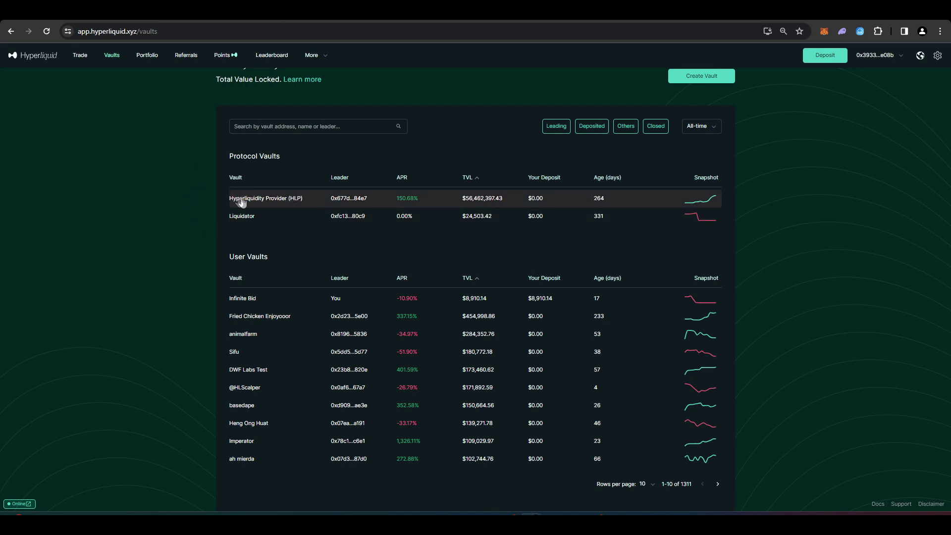
{"action": "left_click", "coordinate": [301, 201]}
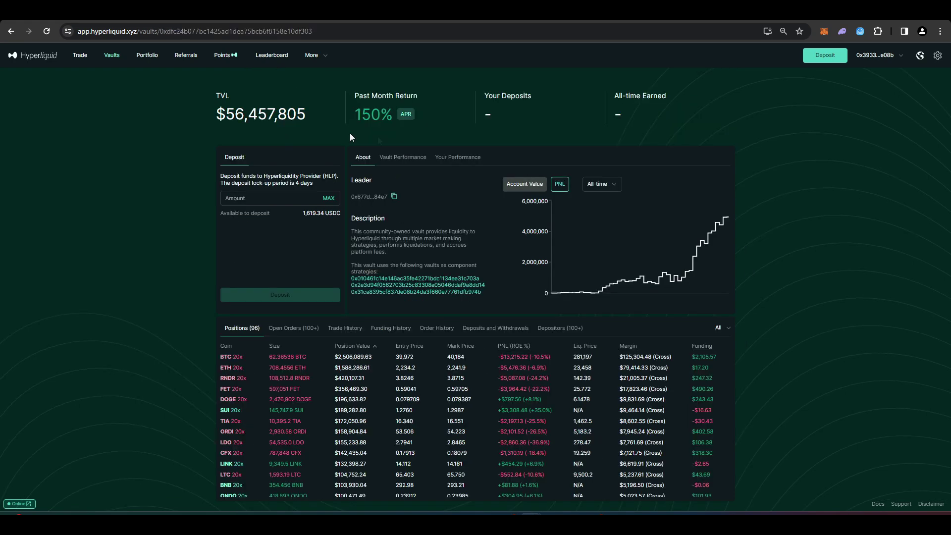
{"action": "left_click", "coordinate": [441, 129]}
{"action": "scroll", "coordinate": [426, 153], "scroll_direction": "up", "scroll_amount": 2}
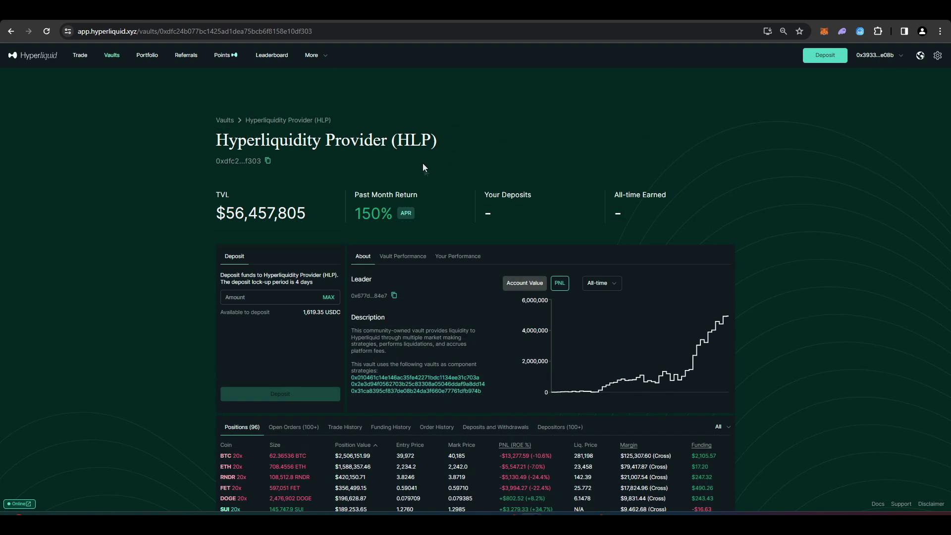
{"action": "scroll", "coordinate": [440, 185], "scroll_direction": "down", "scroll_amount": 2}
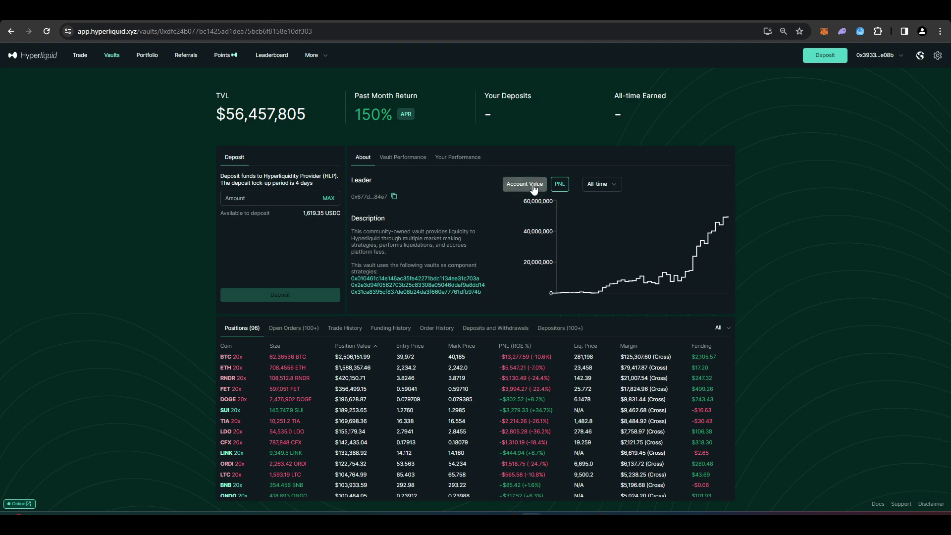
Switch the HLP vault chart from Account Value to PNL history.
{"action": "left_click", "coordinate": [559, 184]}
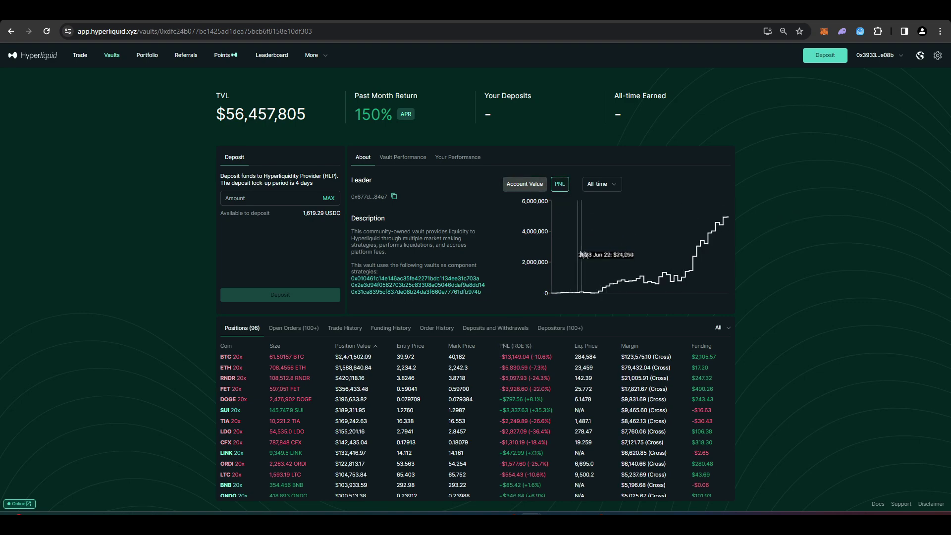
{"action": "scroll", "coordinate": [714, 264], "scroll_direction": "up", "scroll_amount": 2}
{"action": "scroll", "coordinate": [610, 187], "scroll_direction": "down", "scroll_amount": 2}
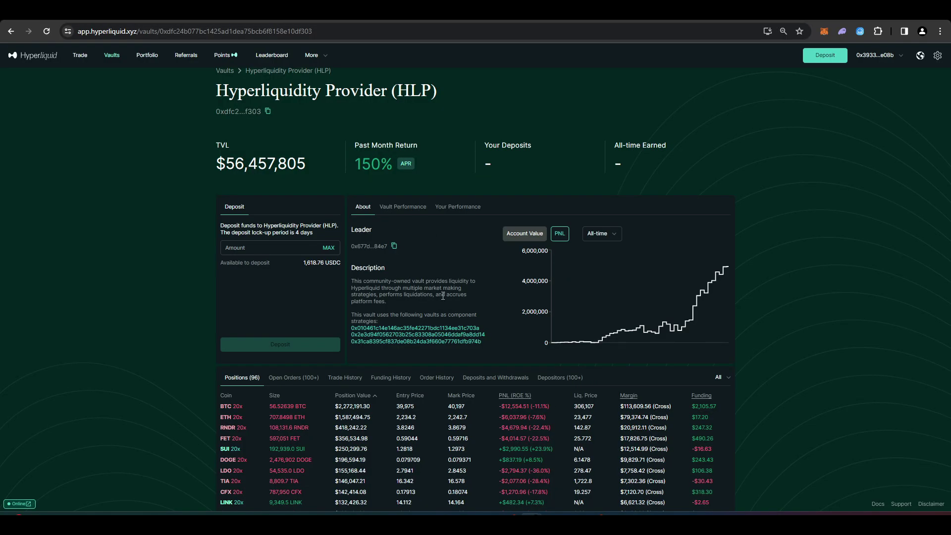
{"action": "scroll", "coordinate": [428, 287], "scroll_direction": "down", "scroll_amount": 1}
{"action": "scroll", "coordinate": [430, 271], "scroll_direction": "up", "scroll_amount": 1}
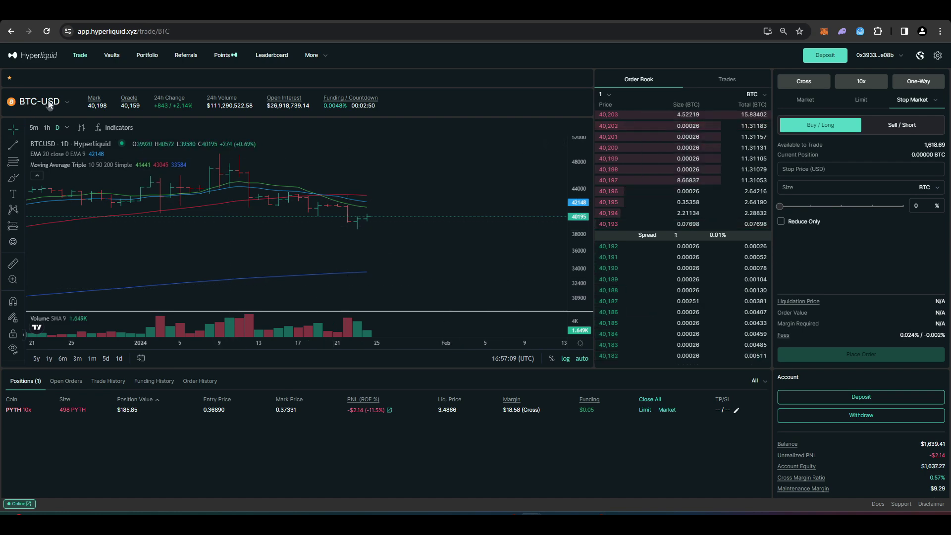
Switch to SOL-USD and set up a 500 USD market order.
{"action": "left_click", "coordinate": [39, 102]}
{"action": "left_click", "coordinate": [70, 186]}
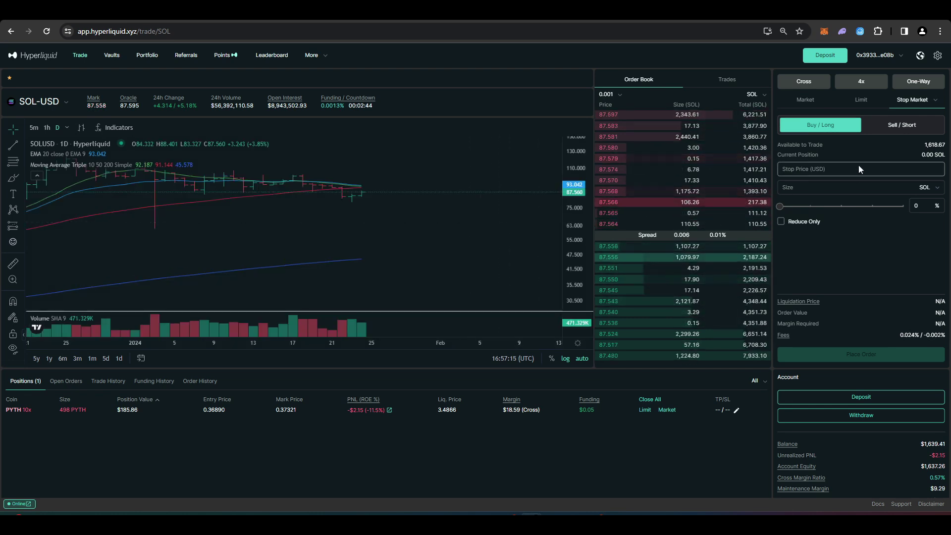
{"action": "left_click", "coordinate": [806, 99]}
{"action": "left_click", "coordinate": [902, 171]}
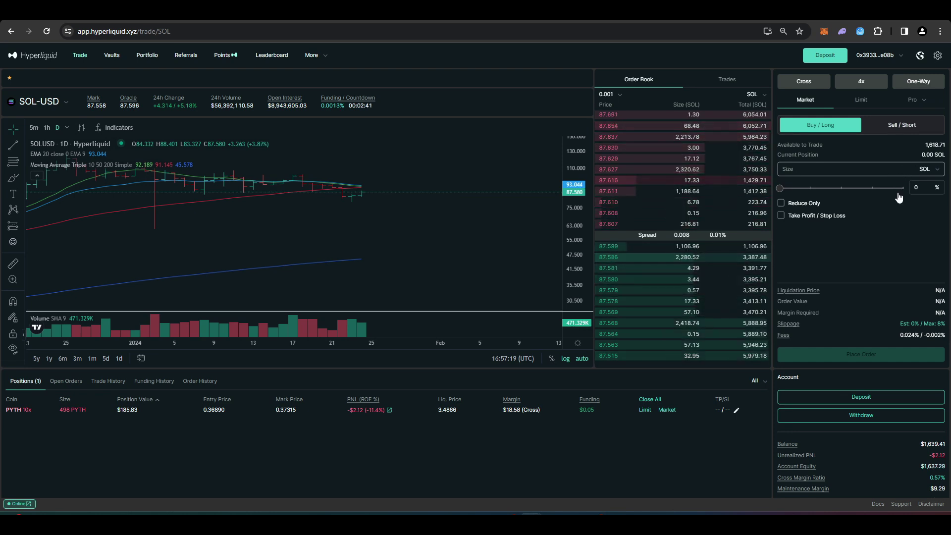
{"action": "left_click", "coordinate": [926, 169]}
{"action": "left_click", "coordinate": [926, 184]}
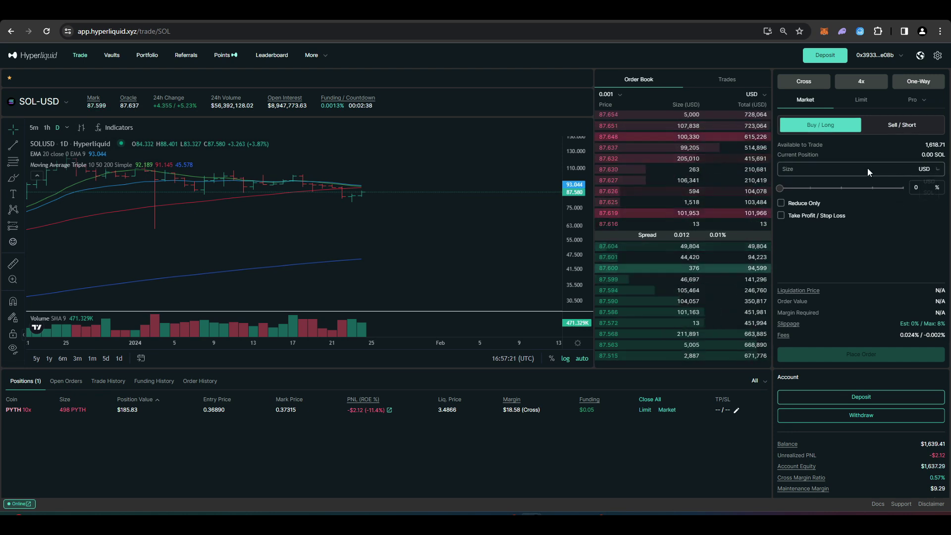
{"action": "type", "text": "500"}
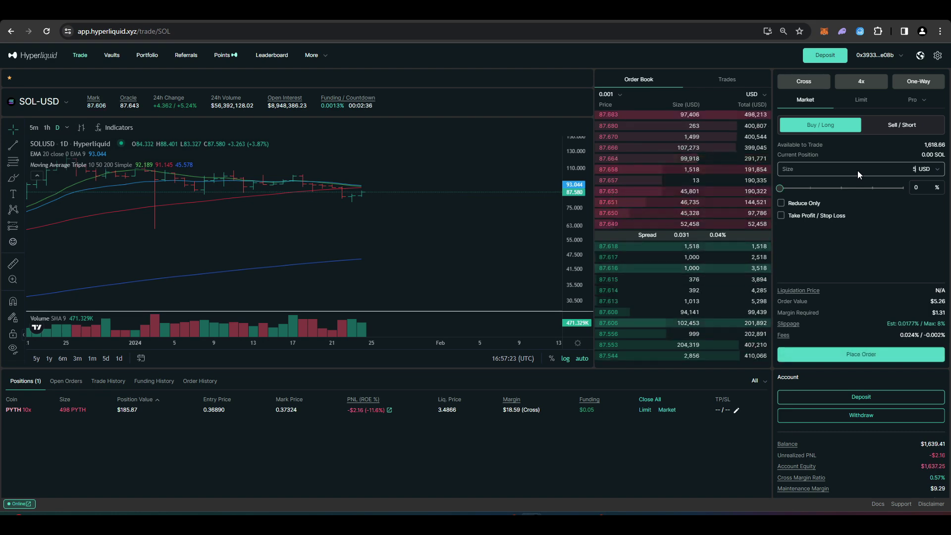
Confirm the 500 USD SOL long at 4x, then market-close the whole position.
{"action": "left_click", "coordinate": [858, 354]}
{"action": "left_click", "coordinate": [506, 330]}
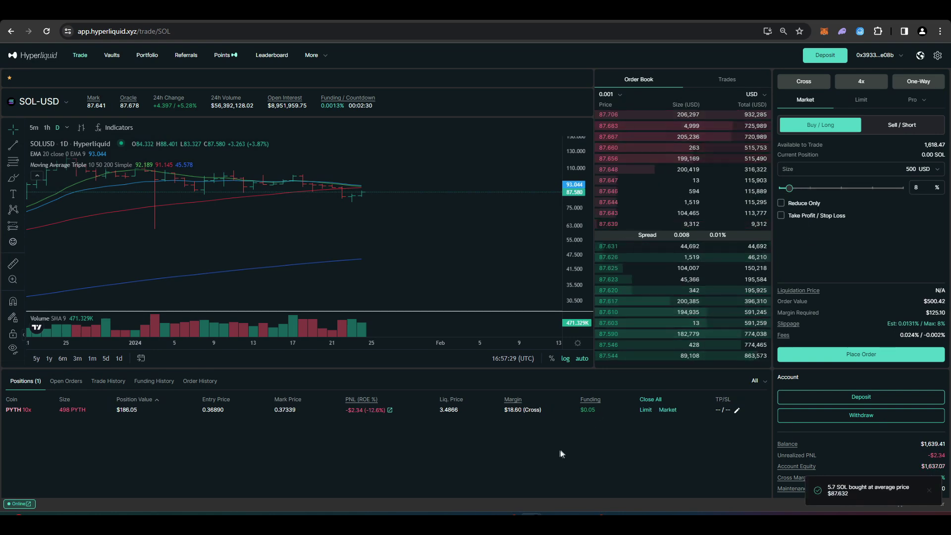
{"action": "left_click", "coordinate": [669, 410]}
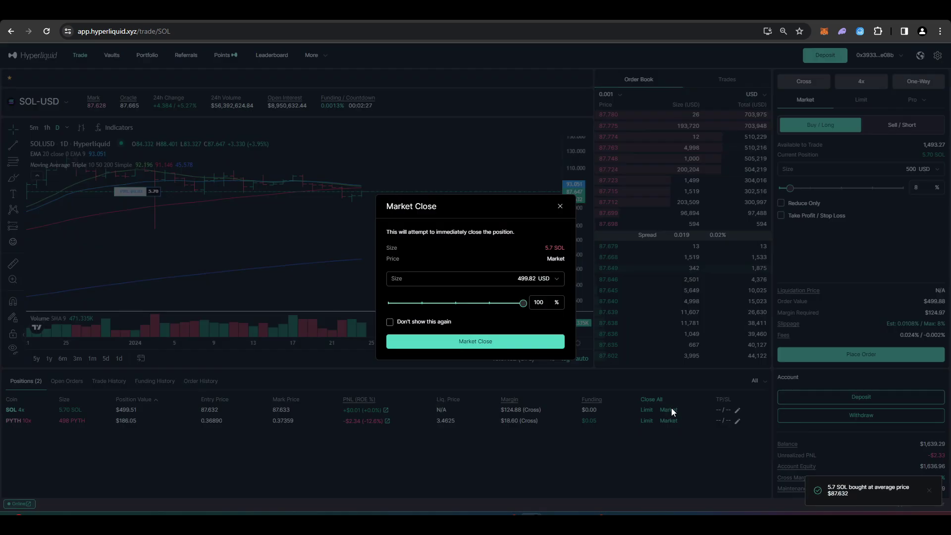
{"action": "left_click", "coordinate": [482, 341]}
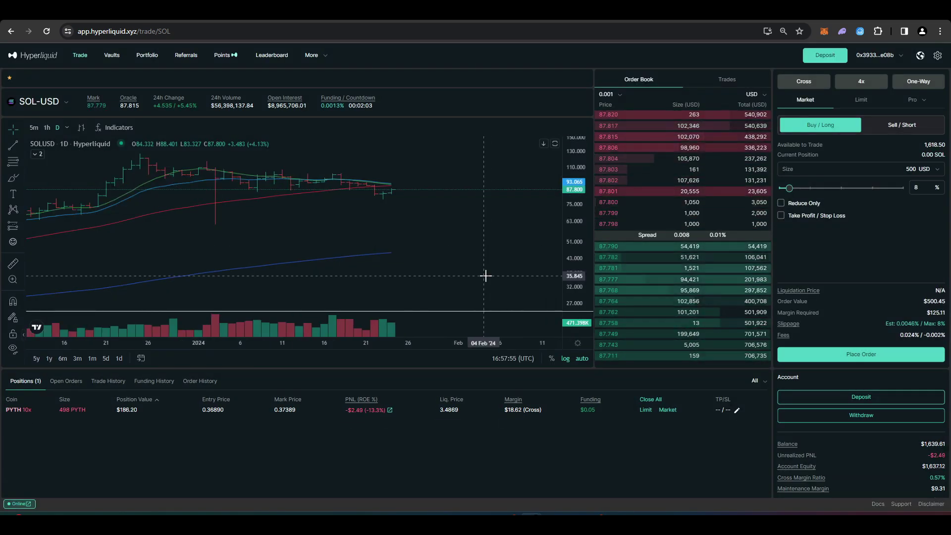
Pan the BTC-USD chart back through Nov–Dec, Oct–Nov and Sep–Oct 2023, then zoom out.
{"action": "scroll", "coordinate": [467, 257], "scroll_direction": "down", "scroll_amount": 3}
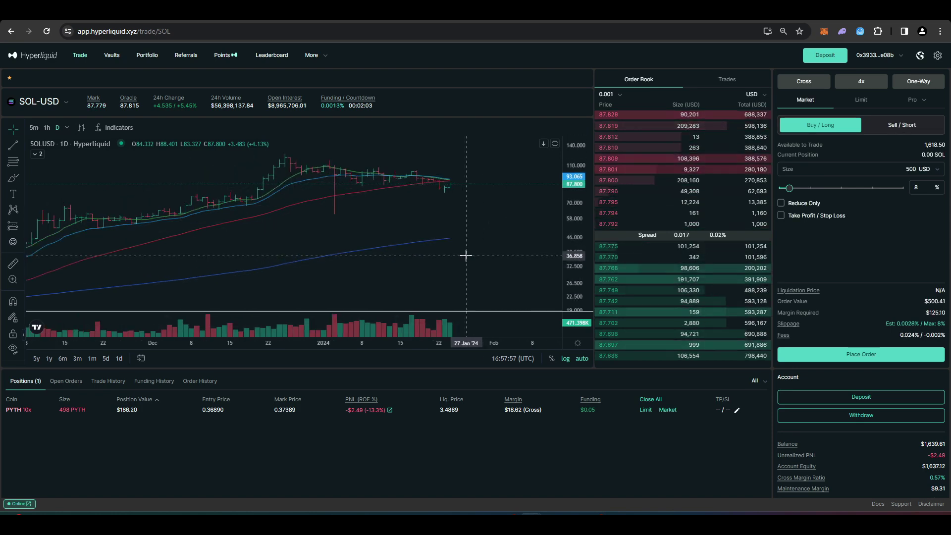
{"action": "scroll", "coordinate": [446, 252], "scroll_direction": "up", "scroll_amount": 3}
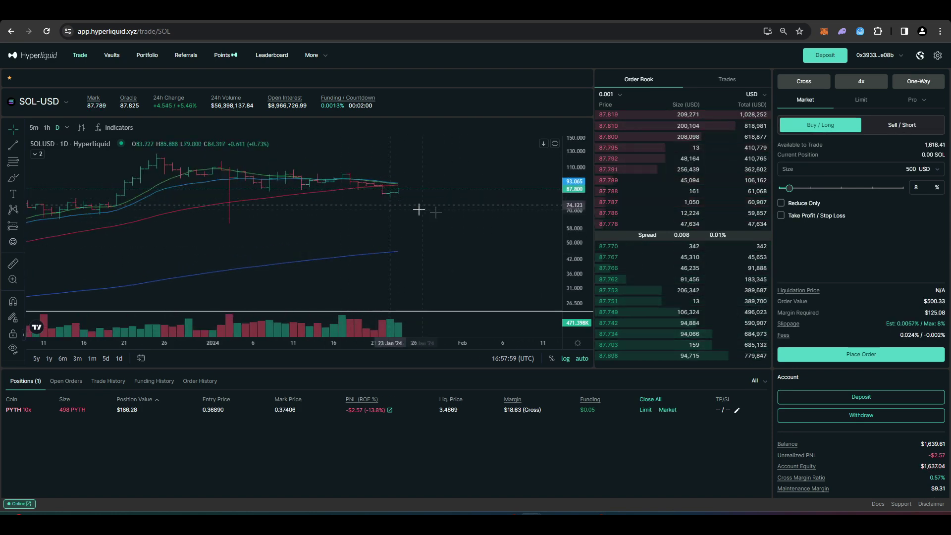
{"action": "scroll", "coordinate": [440, 213], "scroll_direction": "up", "scroll_amount": 2}
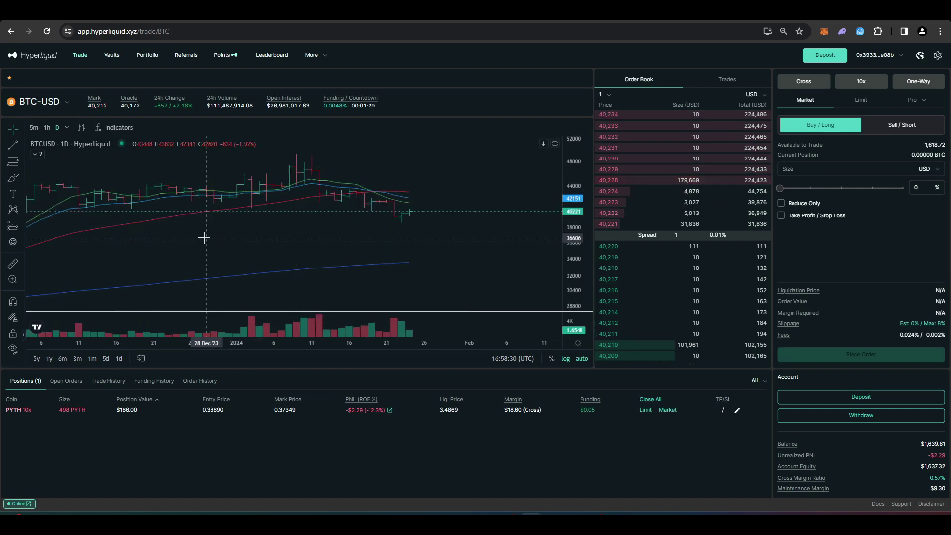
{"action": "left_click_drag", "start_coordinate": [204, 238], "coordinate": [436, 238]}
{"action": "left_click_drag", "start_coordinate": [223, 266], "coordinate": [363, 264]}
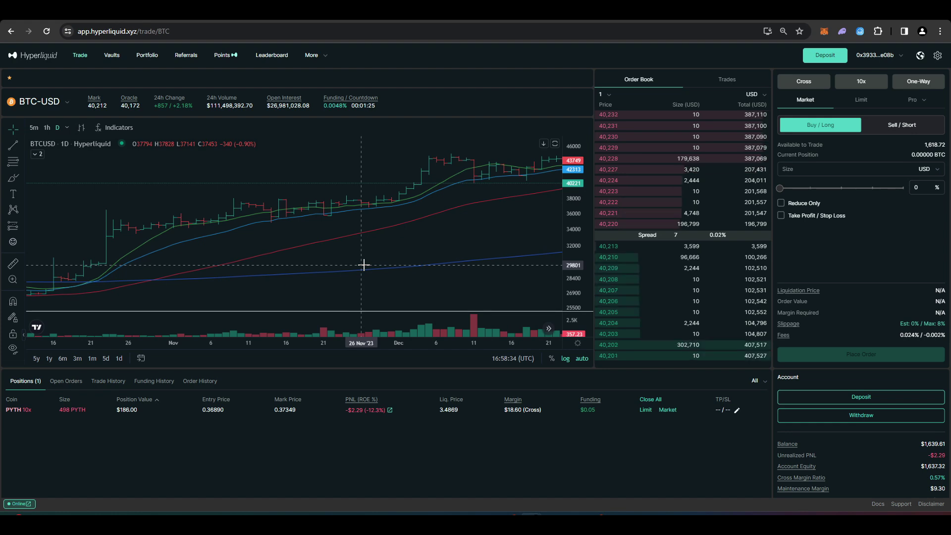
{"action": "left_click_drag", "start_coordinate": [187, 261], "coordinate": [290, 219]}
{"action": "left_click_drag", "start_coordinate": [177, 218], "coordinate": [407, 230]}
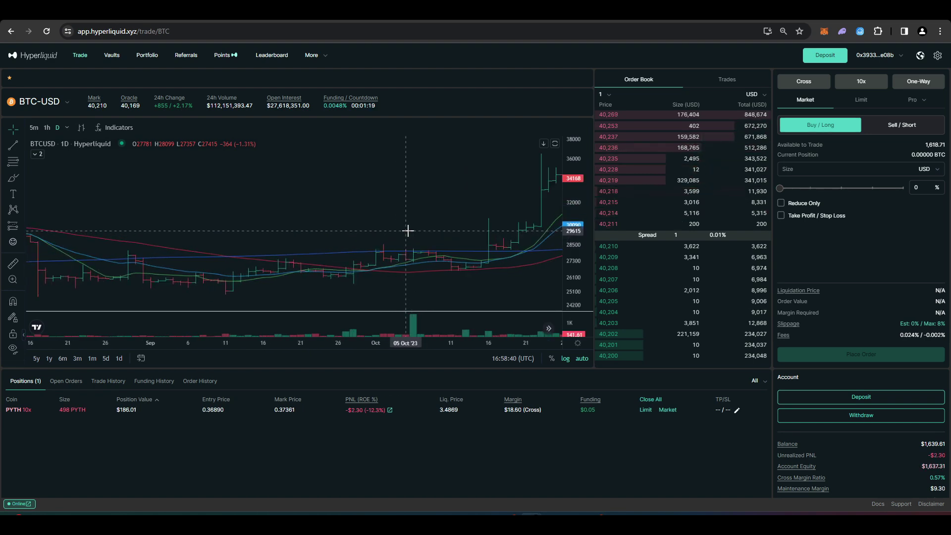
{"action": "scroll", "coordinate": [277, 210], "scroll_direction": "down", "scroll_amount": 5}
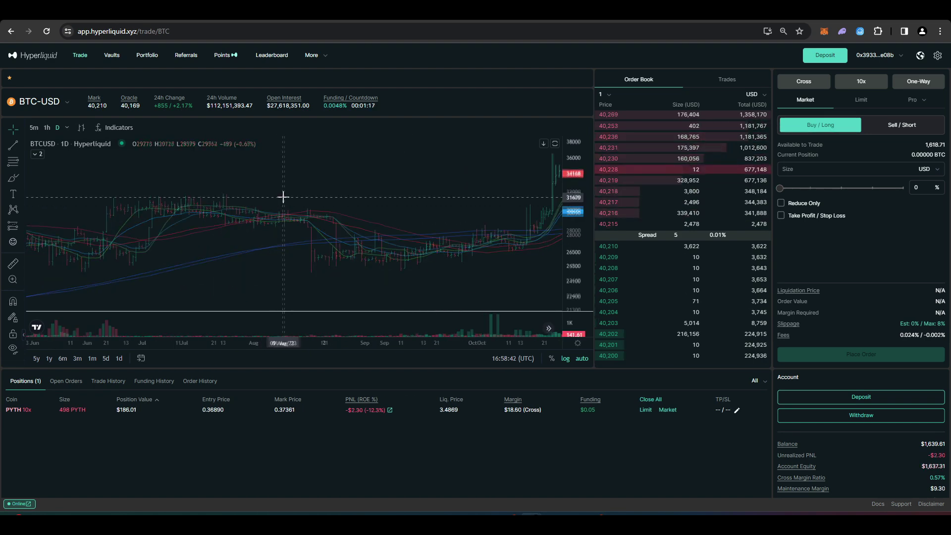